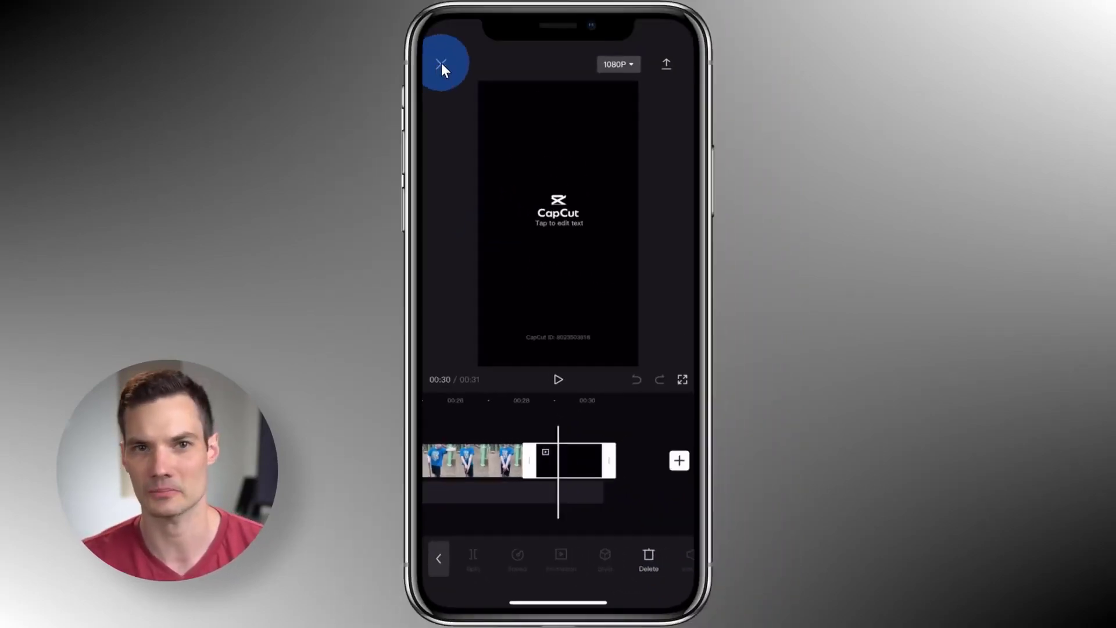
Close the open project and turn off adding the default ending in the app settings
{"action": "left_click", "coordinate": [441, 64]}
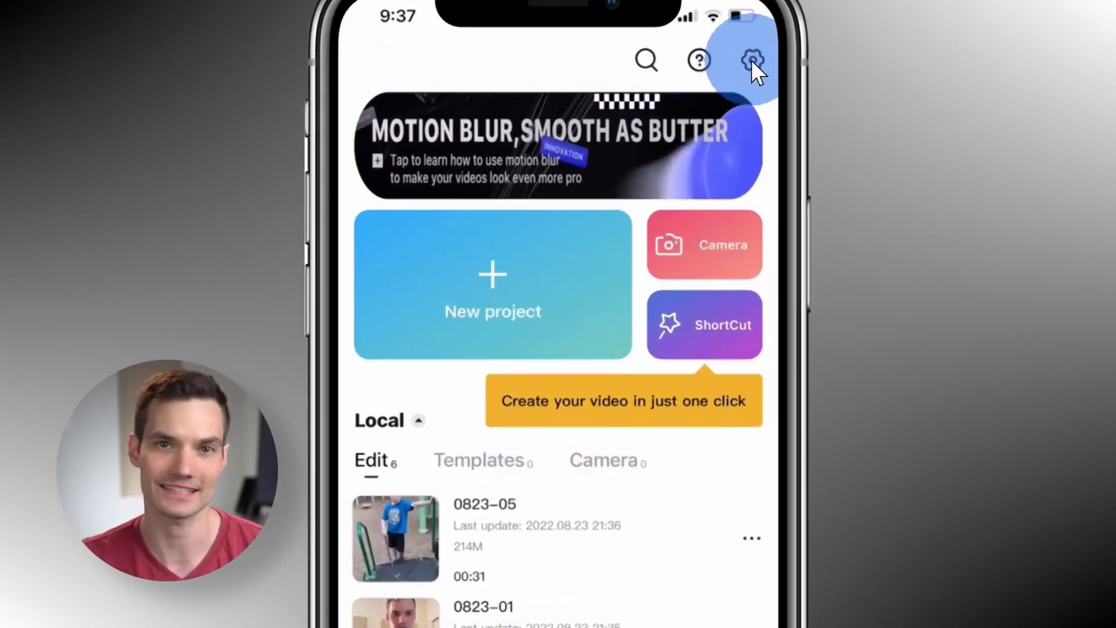
{"action": "left_click", "coordinate": [752, 60]}
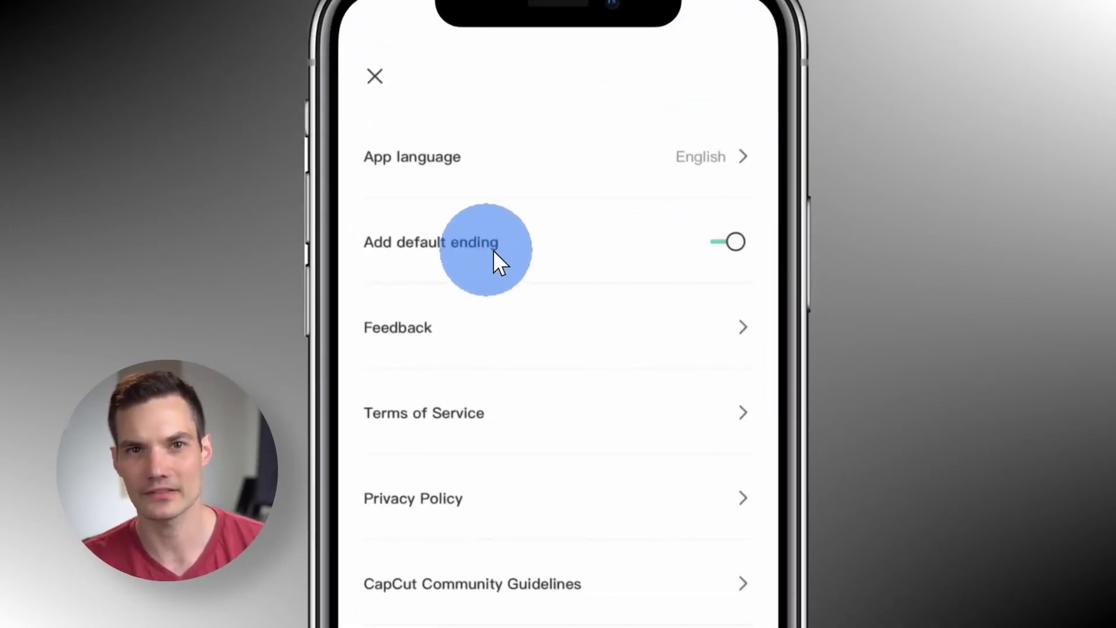
{"action": "left_click", "coordinate": [724, 245]}
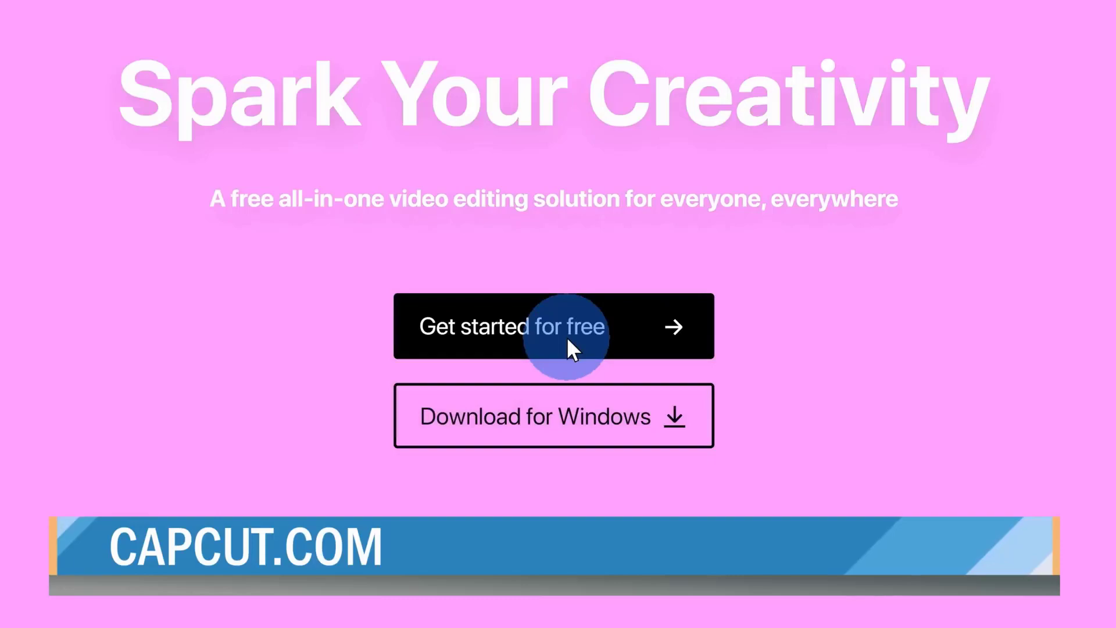
Start the free CapCut online editor from the CapCut website with an untitled project
{"action": "left_click", "coordinate": [566, 337]}
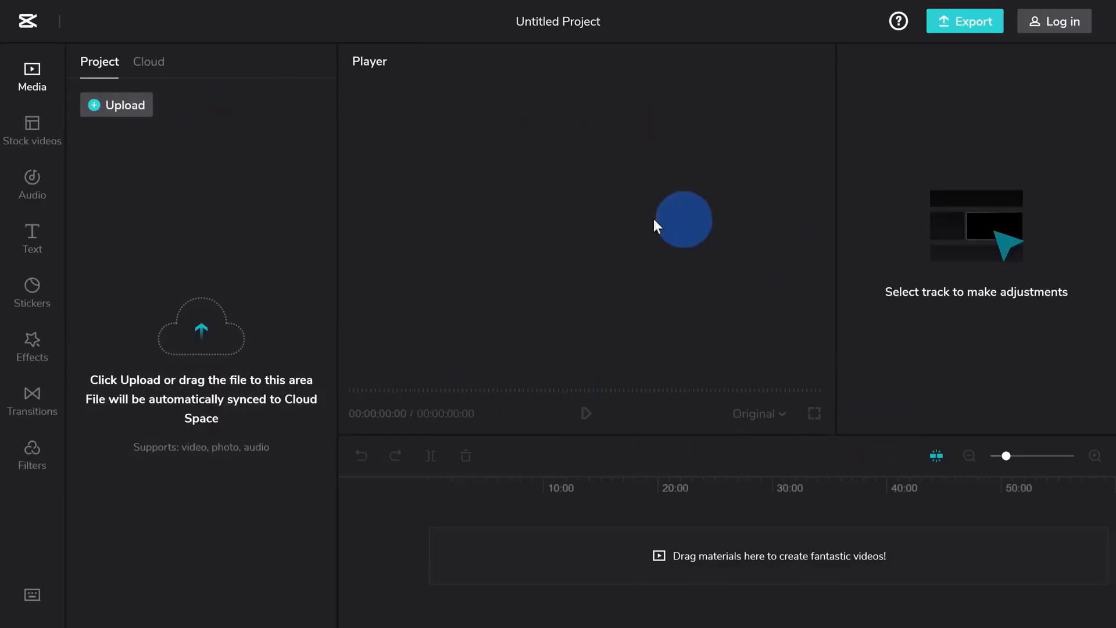
{"action": "left_click_drag", "start_coordinate": [16, 216], "coordinate": [172, 151]}
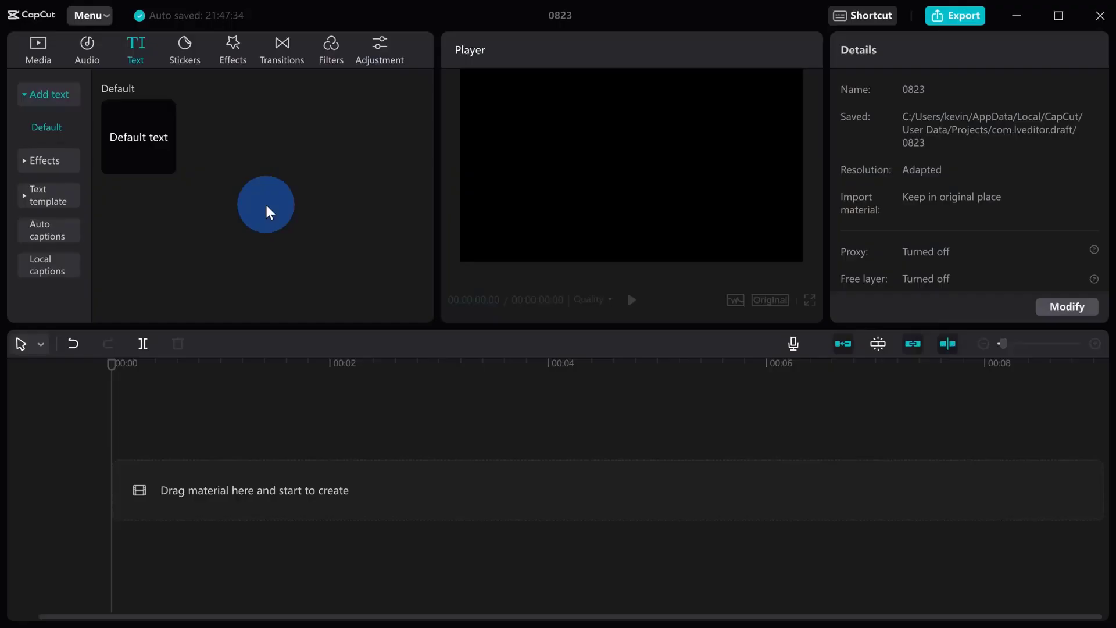
Add a default text clip to the timeline and replace its wording with the presenter's first name followed by "is the Best"
{"action": "mouse_move", "coordinate": [154, 145]}
{"action": "left_click", "coordinate": [165, 164]}
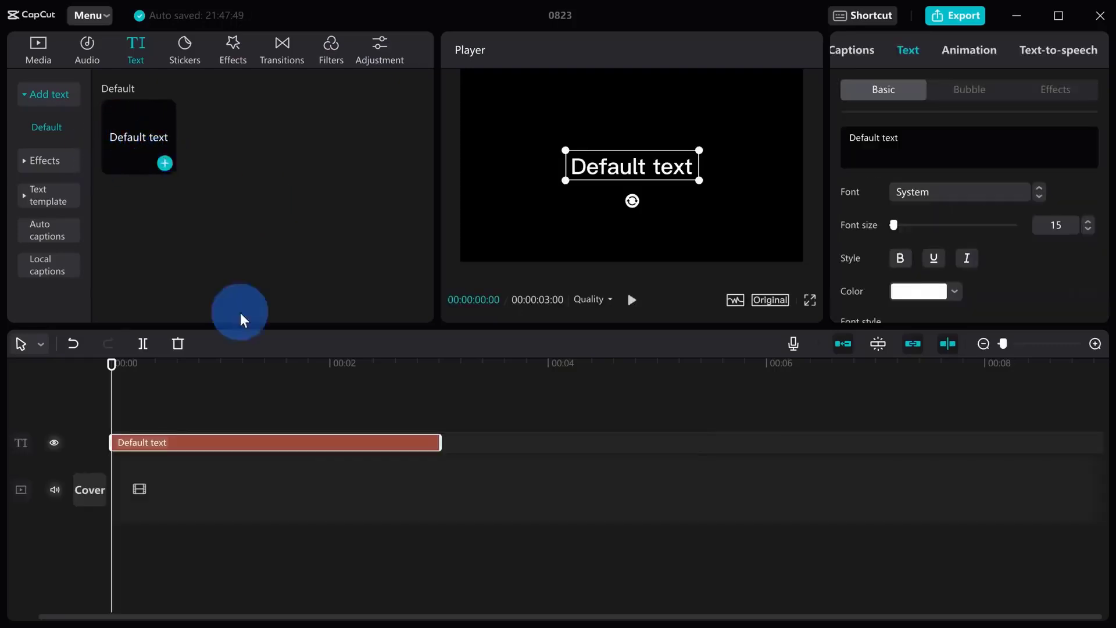
{"action": "left_click_drag", "start_coordinate": [931, 145], "coordinate": [792, 142]}
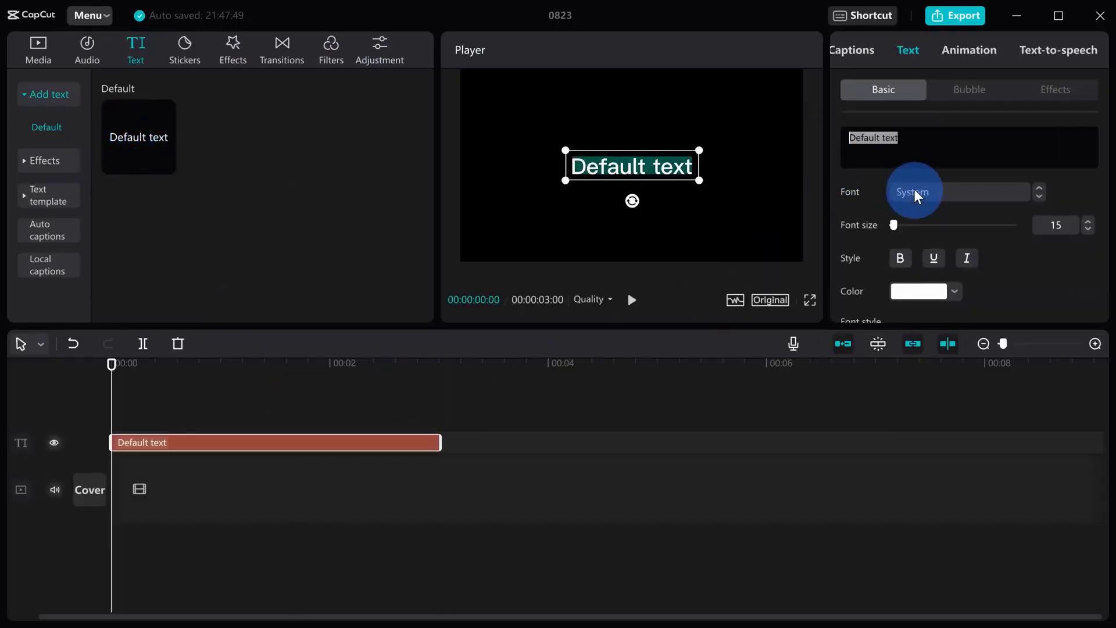
{"action": "type", "text": "Kevin is the Best"}
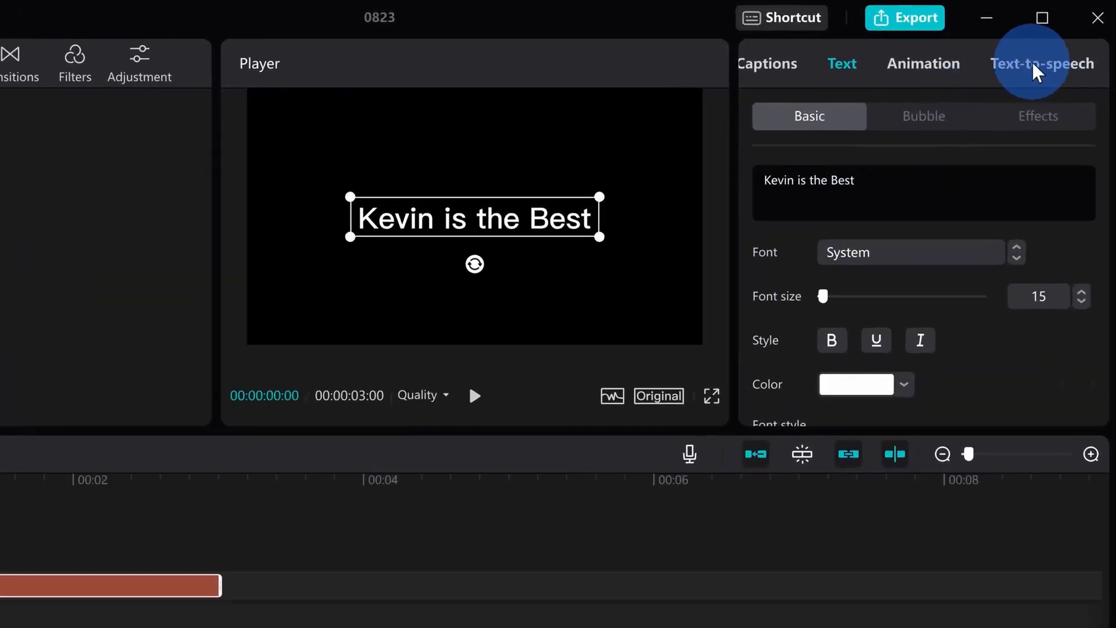
Preview the Jessie voice and generate text-to-speech audio for the text clip with the Kids Vocalist voice
{"action": "left_click", "coordinate": [1034, 67]}
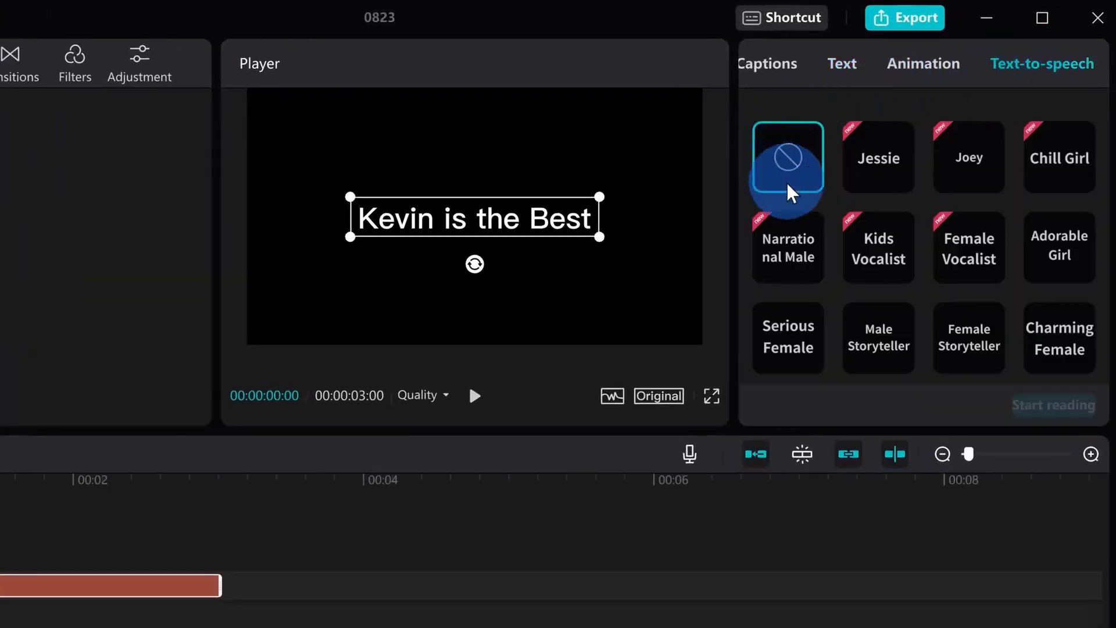
{"action": "scroll", "coordinate": [787, 174], "scroll_direction": "down", "scroll_amount": 8}
{"action": "scroll", "coordinate": [883, 337], "scroll_direction": "up", "scroll_amount": 8}
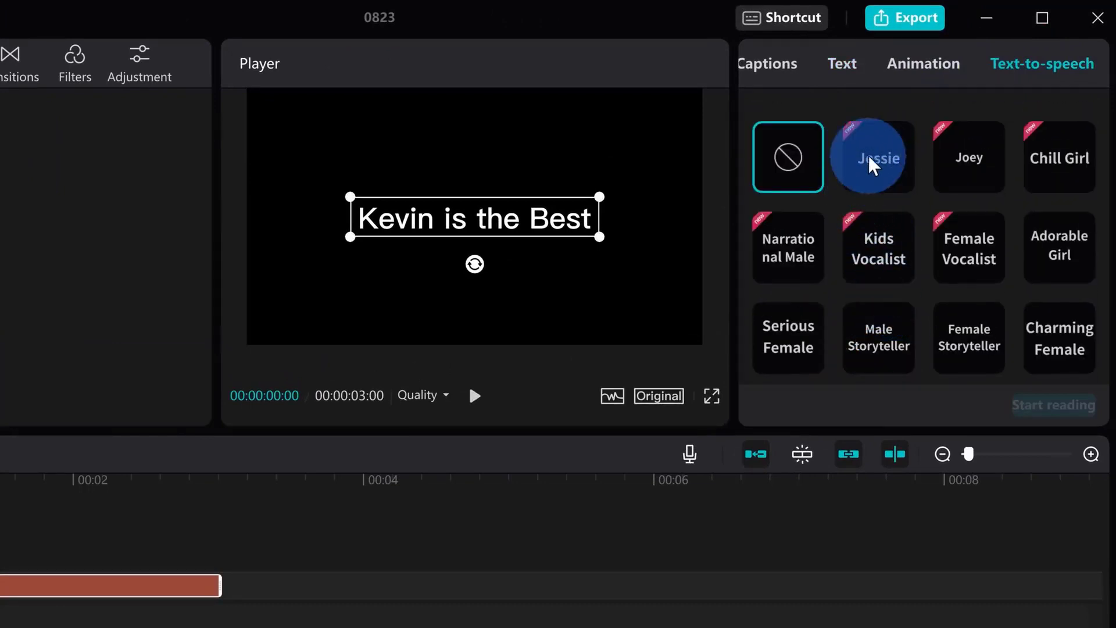
{"action": "left_click", "coordinate": [877, 160]}
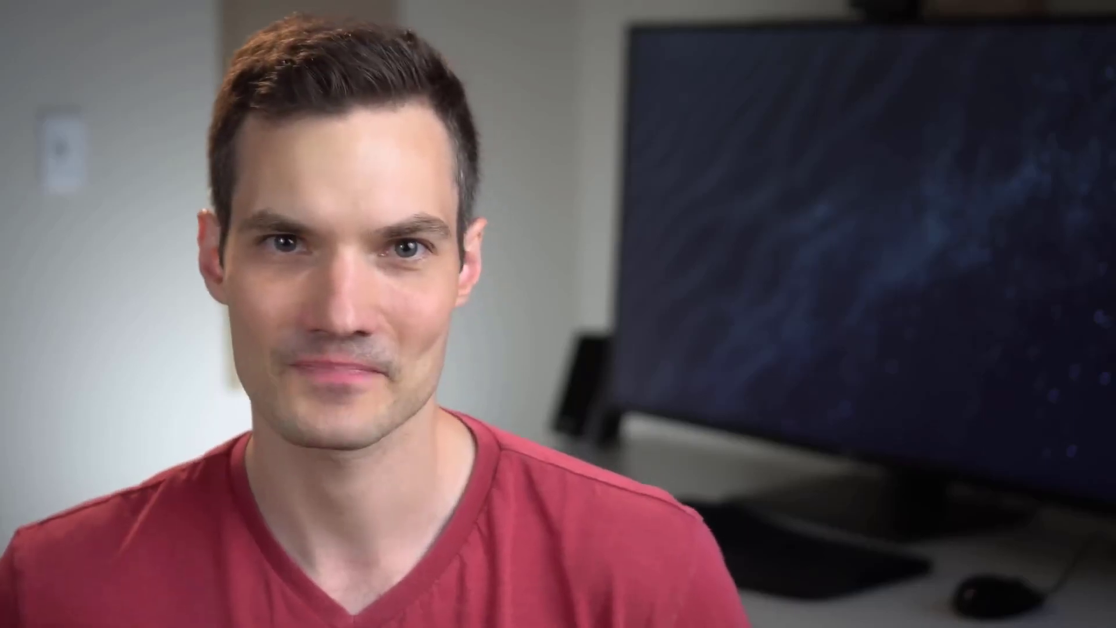
{"action": "left_click", "coordinate": [880, 166]}
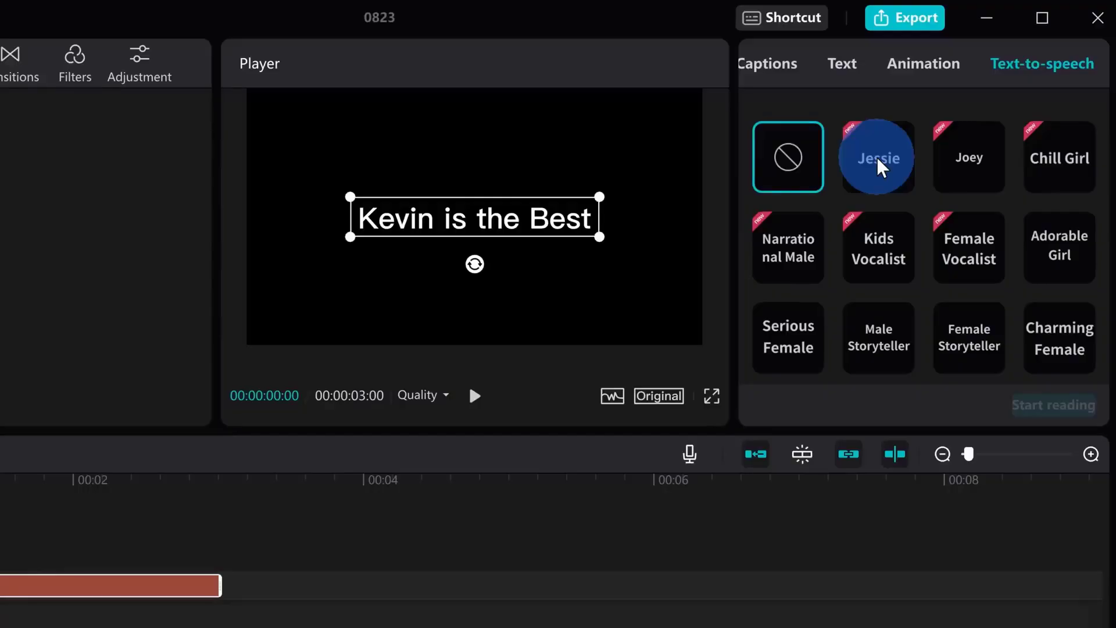
{"action": "left_click", "coordinate": [880, 259]}
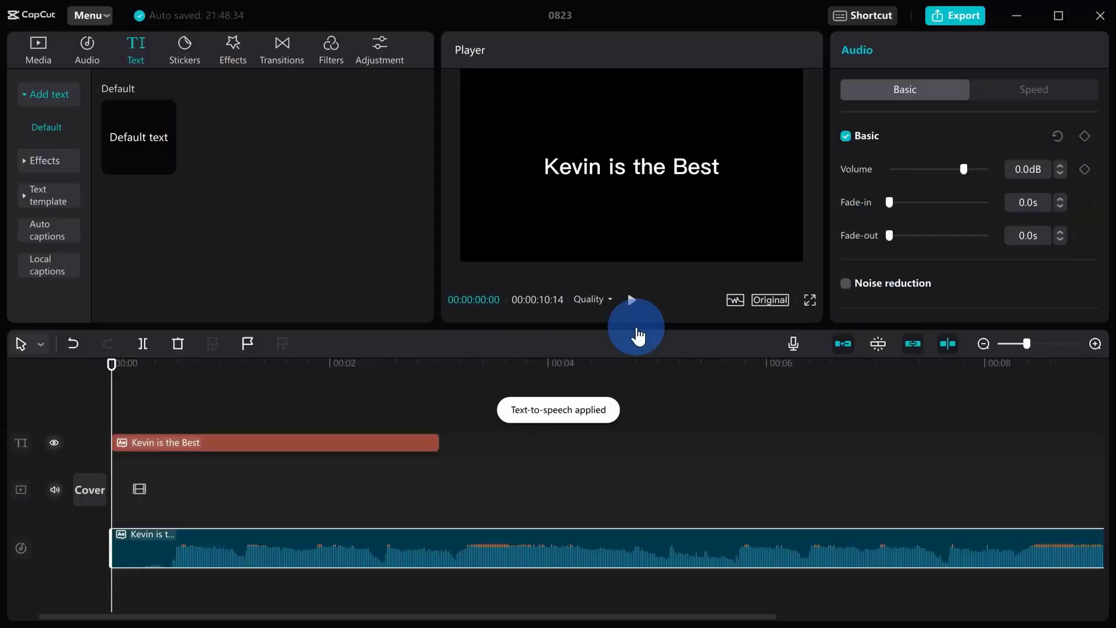
{"action": "left_click_drag", "start_coordinate": [141, 544], "coordinate": [441, 548]}
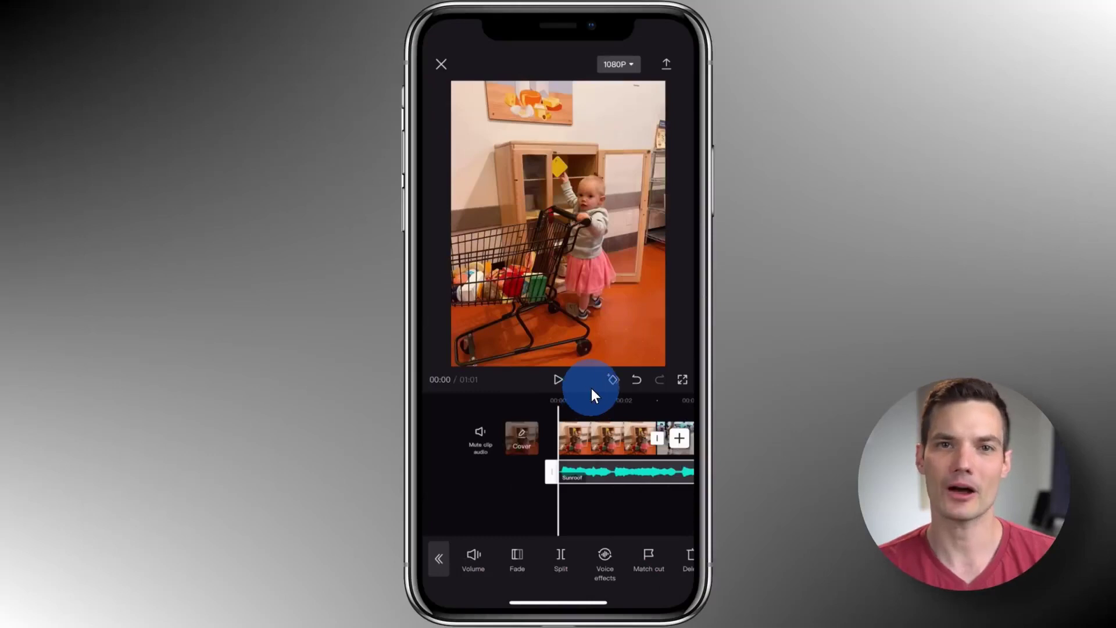
Open Match cut for the Sunroof audio track and try adding a beat marker manually
{"action": "scroll", "coordinate": [607, 510], "scroll_direction": "right", "scroll_amount": 4}
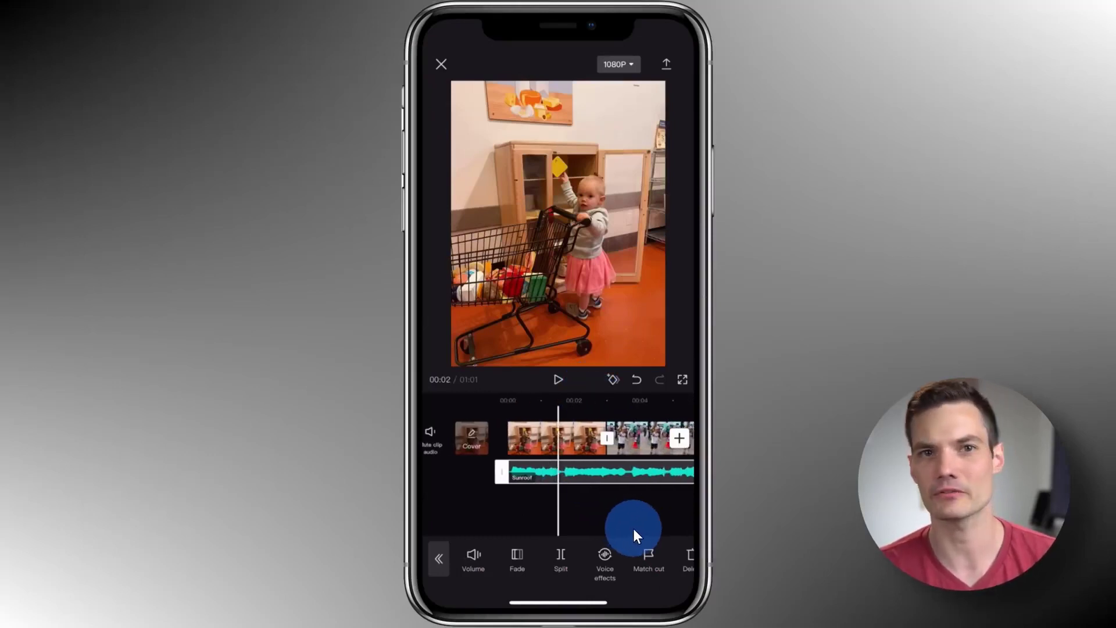
{"action": "scroll", "coordinate": [659, 483], "scroll_direction": "left", "scroll_amount": 4}
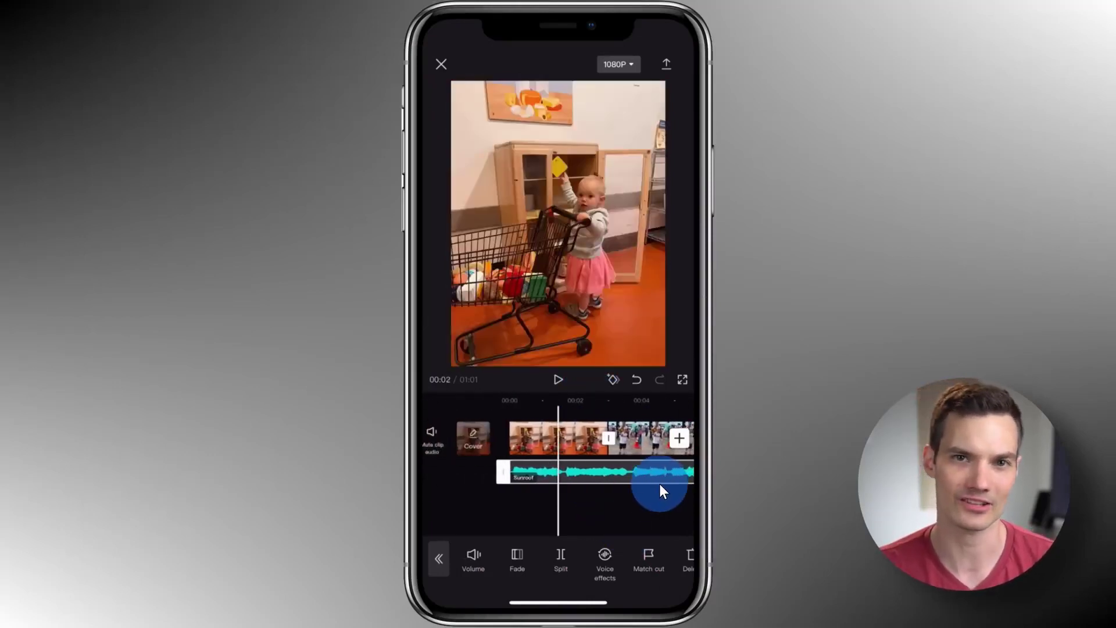
{"action": "scroll", "coordinate": [609, 480], "scroll_direction": "right", "scroll_amount": 1}
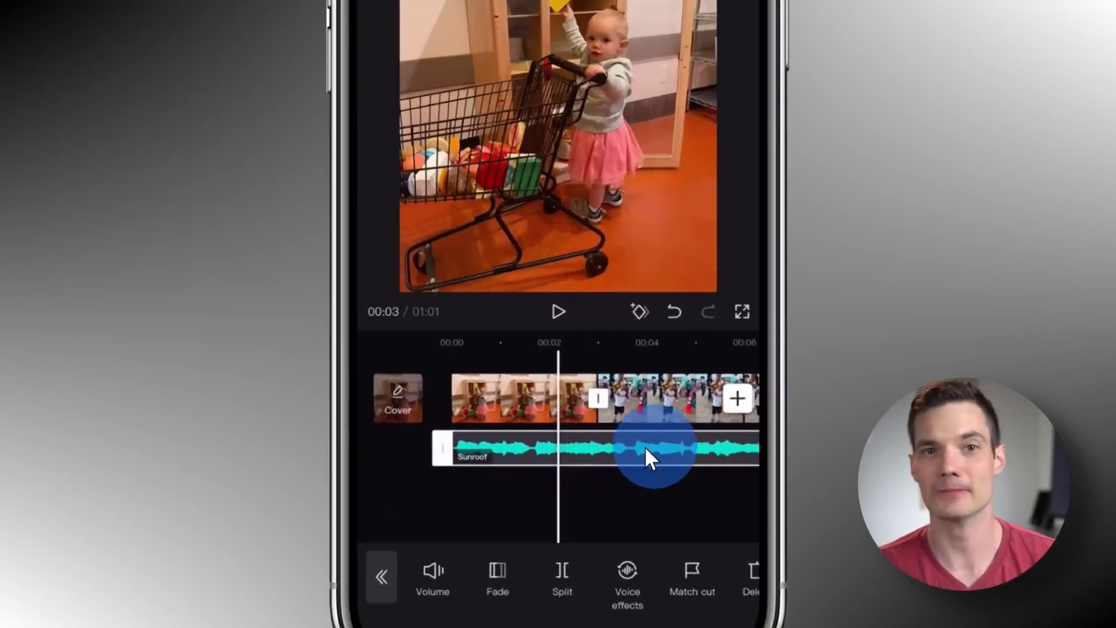
{"action": "scroll", "coordinate": [616, 475], "scroll_direction": "left", "scroll_amount": 3}
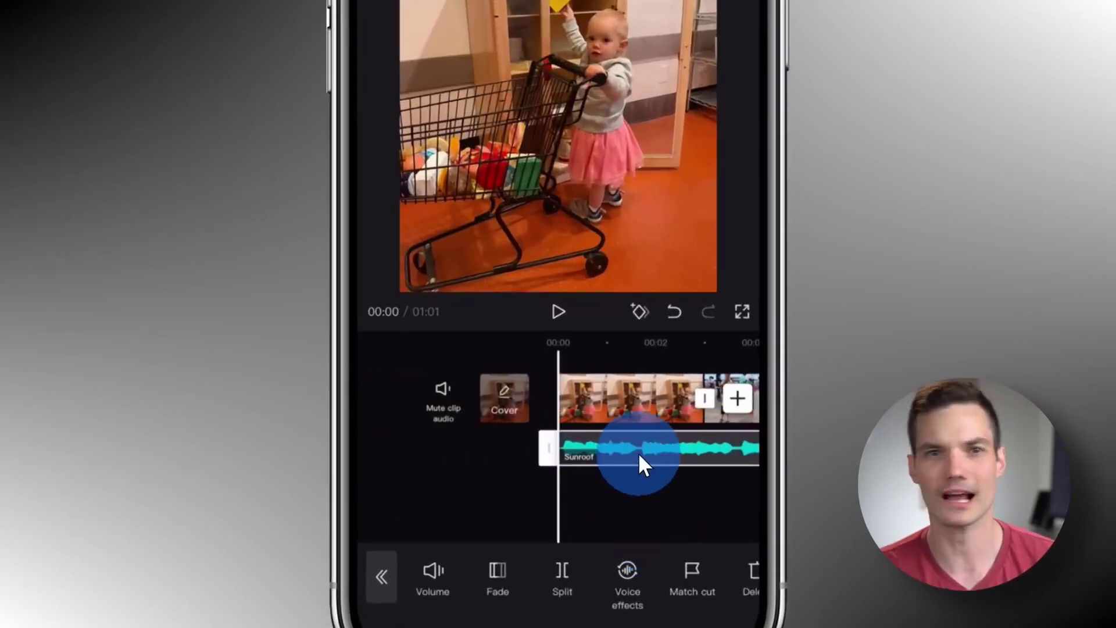
{"action": "left_click", "coordinate": [691, 574]}
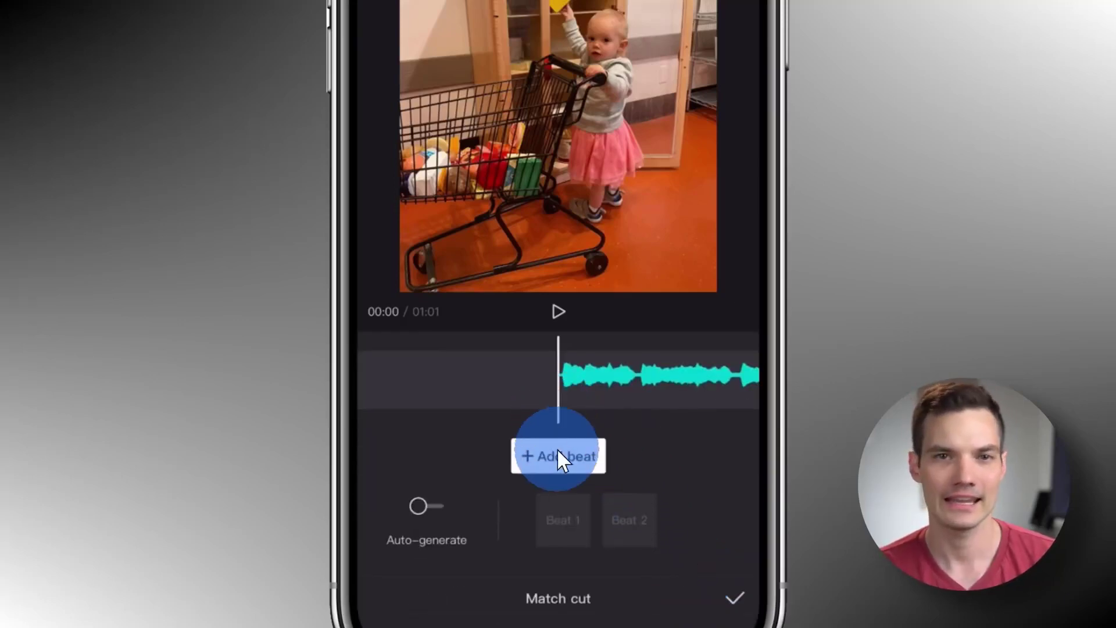
{"action": "scroll", "coordinate": [571, 451], "scroll_direction": "right", "scroll_amount": 2}
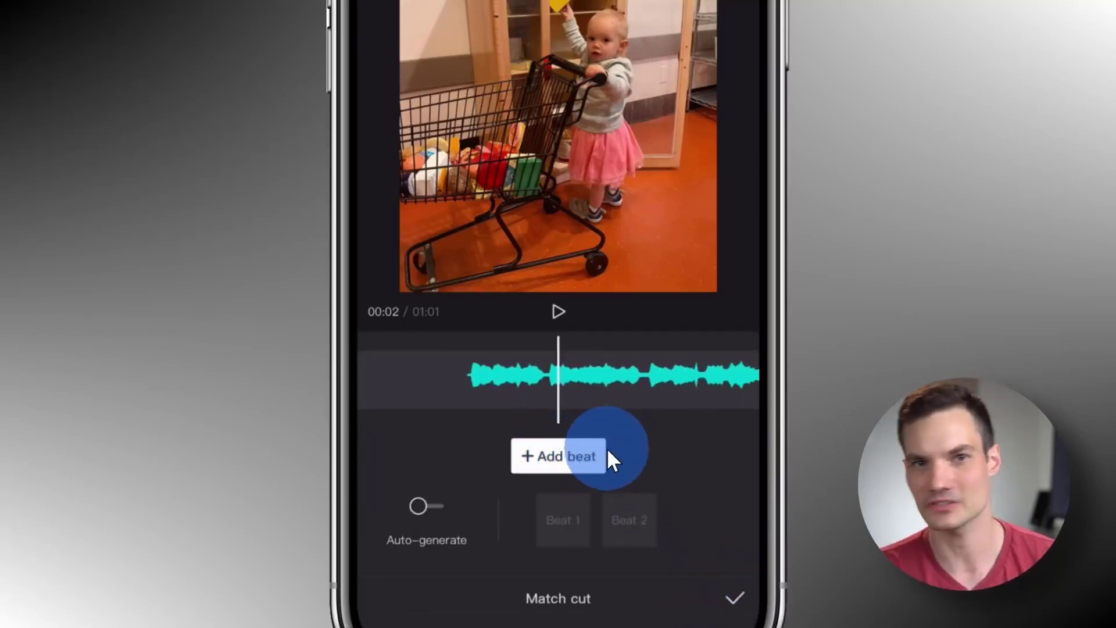
{"action": "left_click", "coordinate": [564, 456]}
{"action": "left_click", "coordinate": [565, 455]}
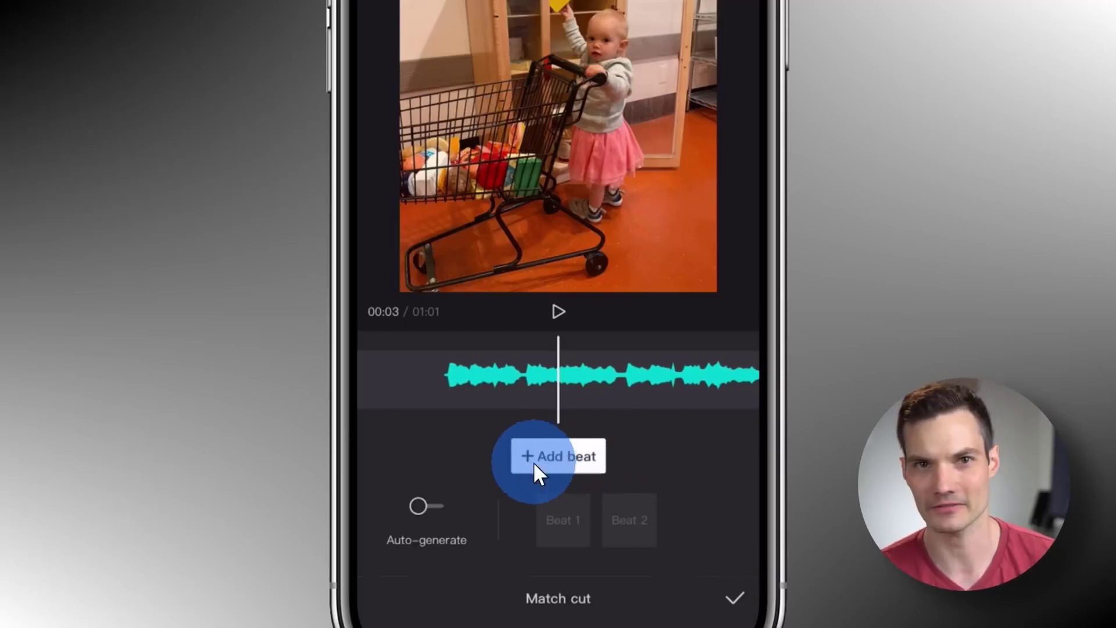
Auto-generate beat markers for the Sunroof track, compare Beat 1, and apply the Beat 2 option
{"action": "left_click", "coordinate": [419, 506]}
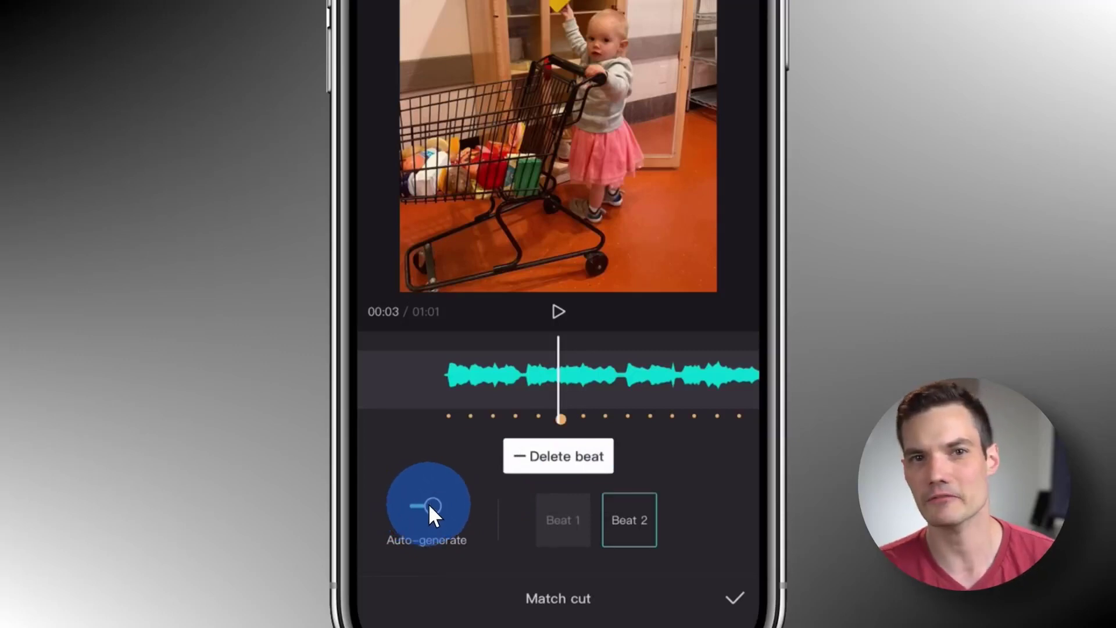
{"action": "left_click", "coordinate": [562, 516]}
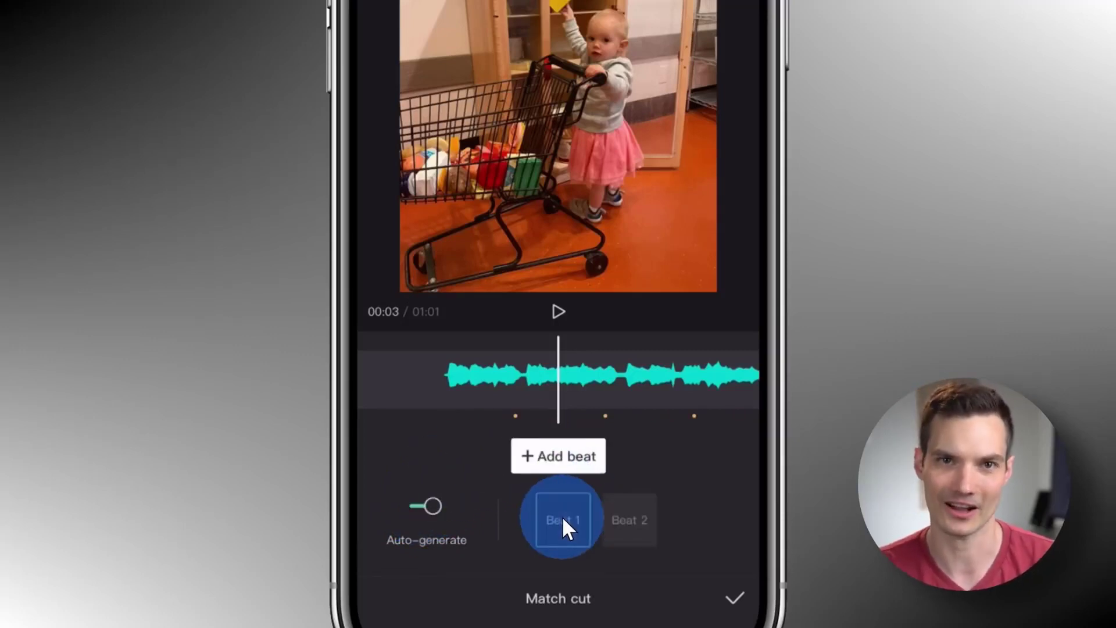
{"action": "left_click", "coordinate": [620, 521]}
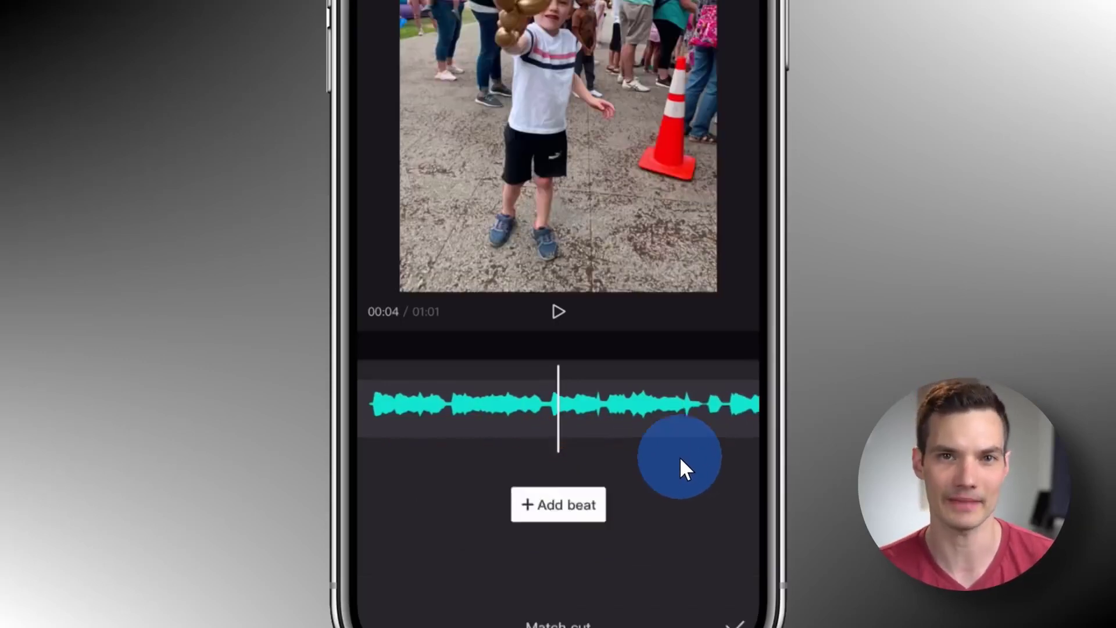
{"action": "left_click", "coordinate": [679, 455]}
{"action": "left_click", "coordinate": [511, 474]}
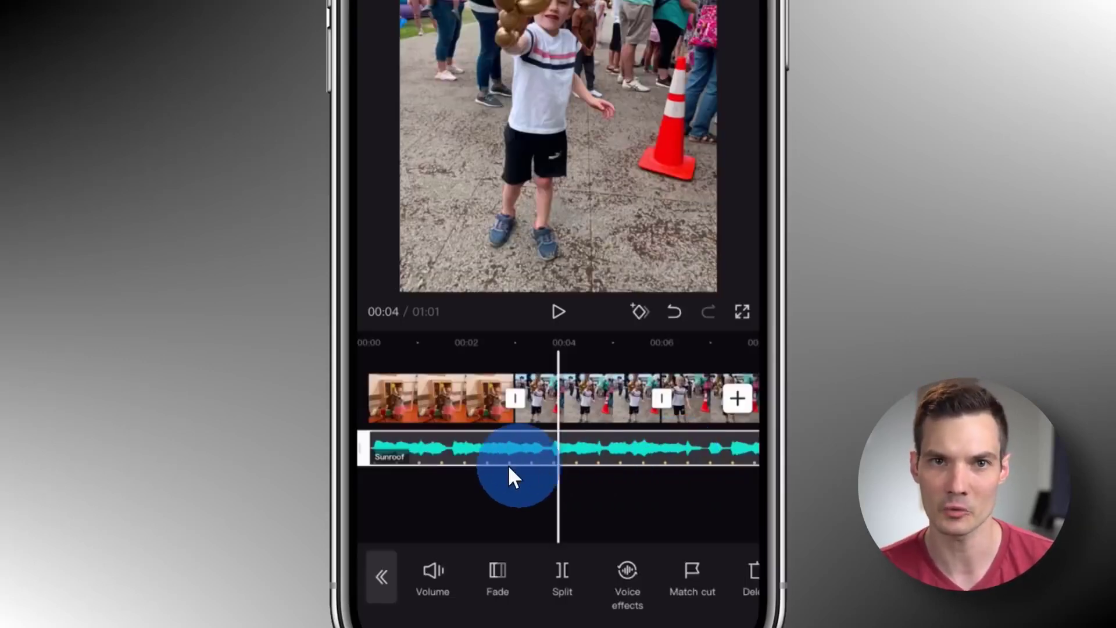
Trim the end of the first photo clip back to line up with a beat marker
{"action": "left_click", "coordinate": [448, 406]}
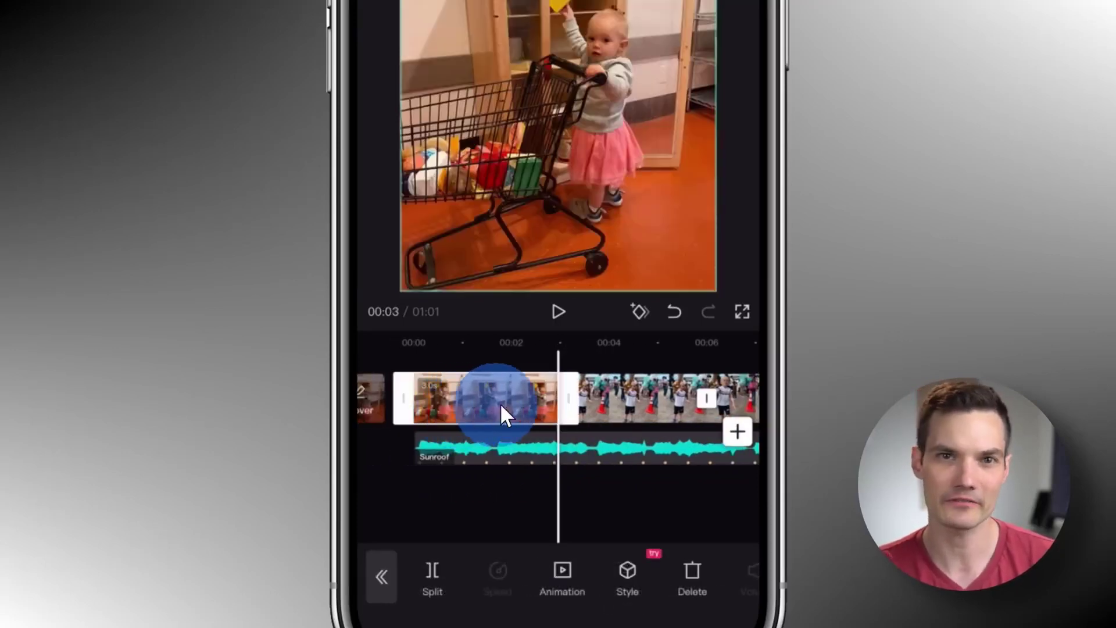
{"action": "left_click_drag", "start_coordinate": [533, 396], "coordinate": [514, 409]}
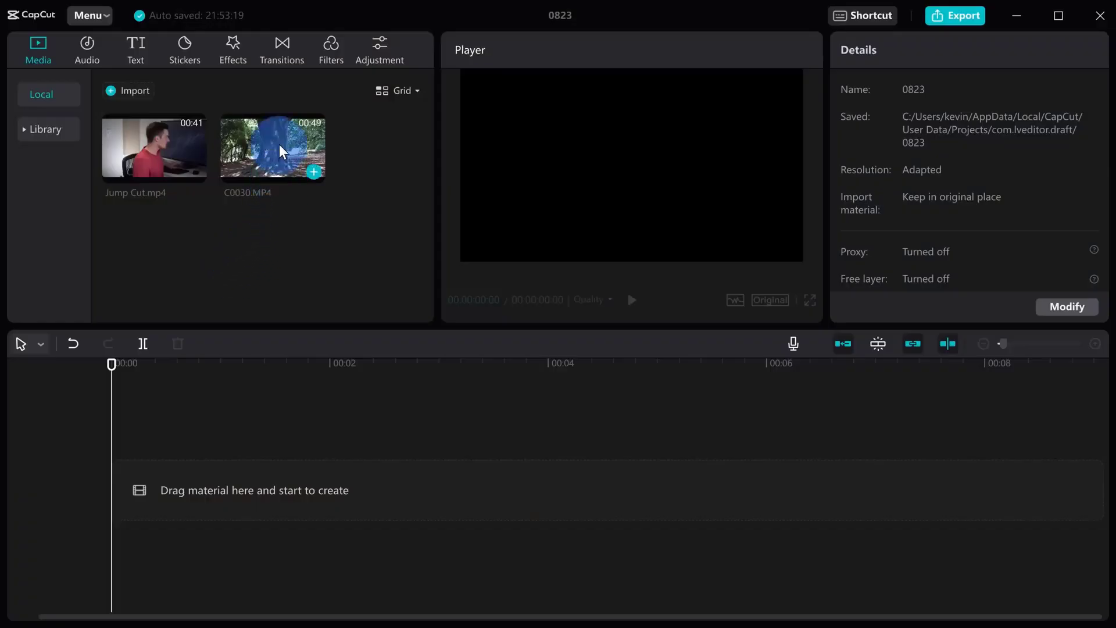
Place C0030.MP4 on the timeline with Jump Cut.mp4 on the track above, shrunk into the video frame's lower-right corner
{"action": "left_click_drag", "start_coordinate": [281, 145], "coordinate": [109, 493]}
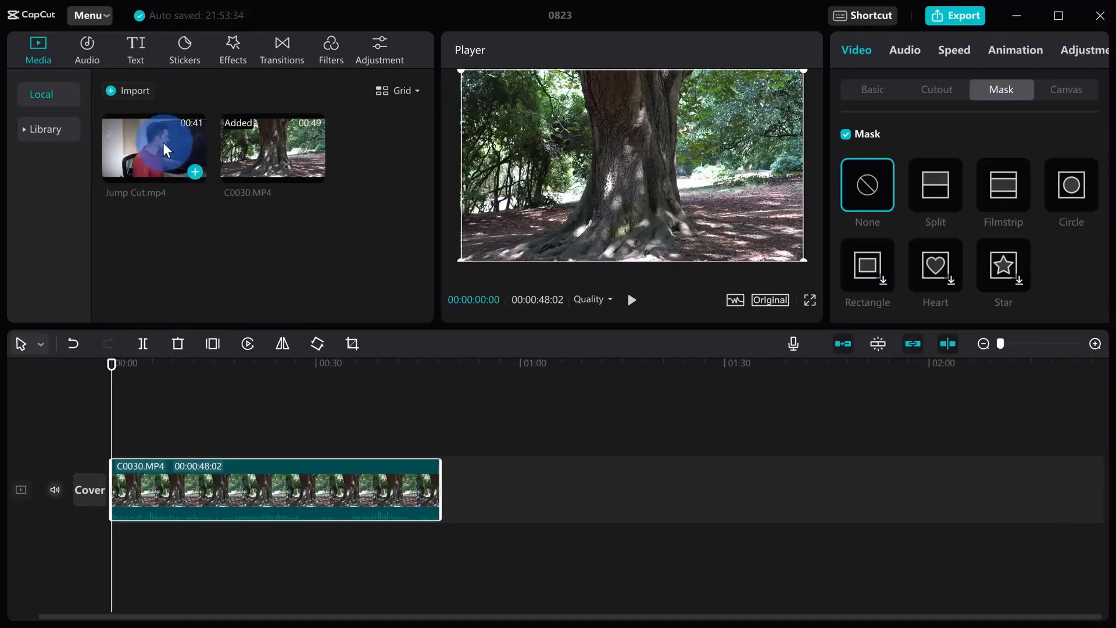
{"action": "left_click_drag", "start_coordinate": [157, 141], "coordinate": [101, 432]}
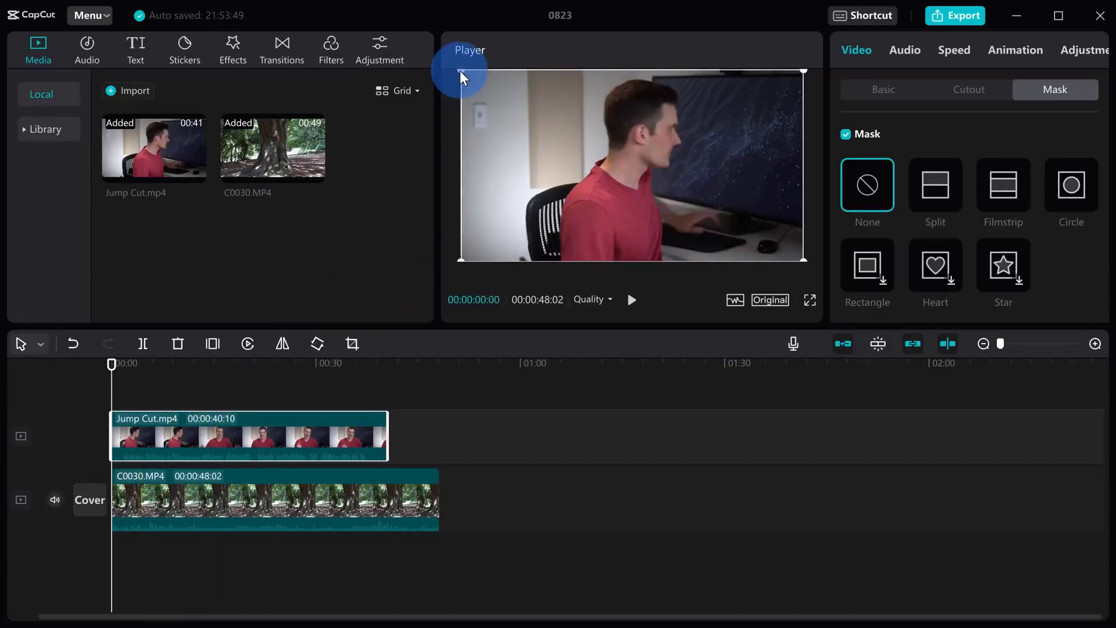
{"action": "left_click_drag", "start_coordinate": [461, 71], "coordinate": [540, 121]}
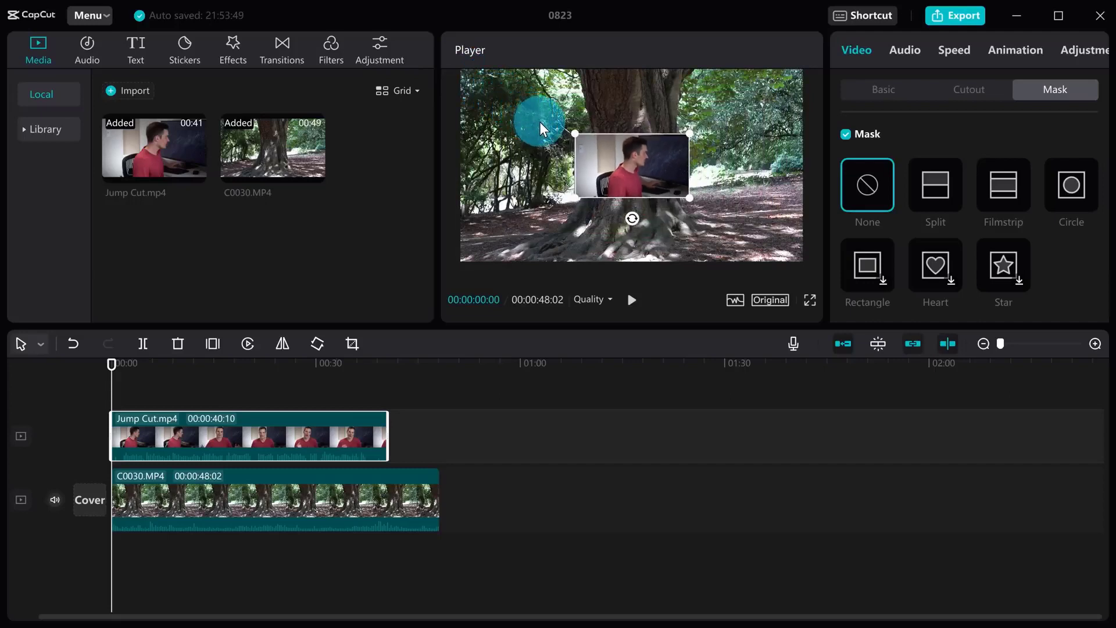
{"action": "left_click_drag", "start_coordinate": [656, 166], "coordinate": [773, 230]}
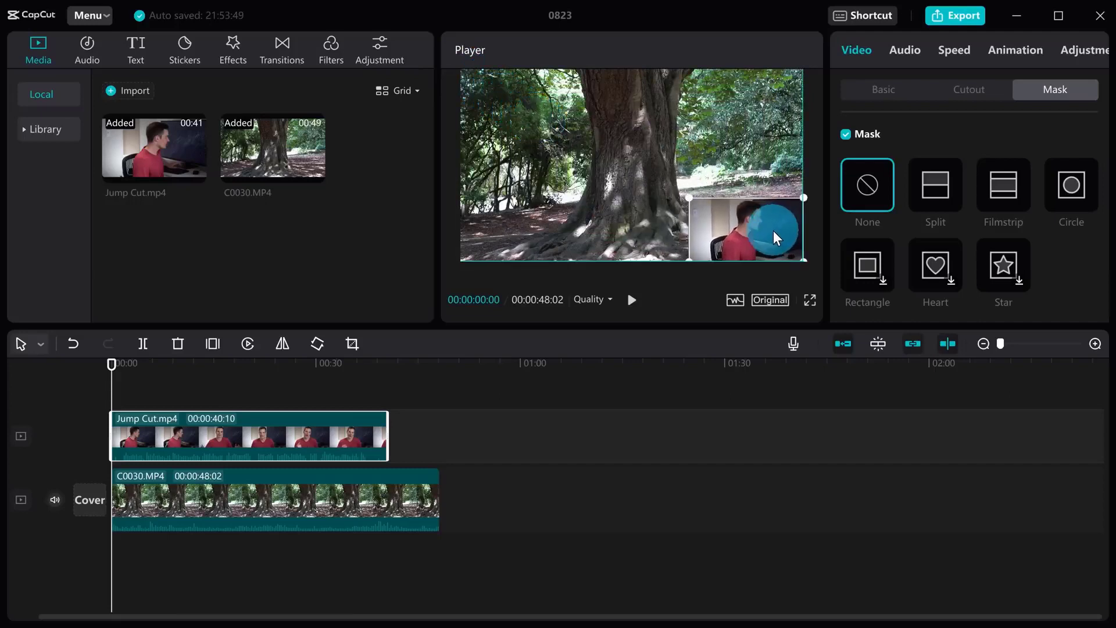
Move the playhead to about 00:00:05:04 and enable Auto cutout on the Jump Cut.mp4 overlay
{"action": "left_click_drag", "start_coordinate": [112, 364], "coordinate": [146, 363]}
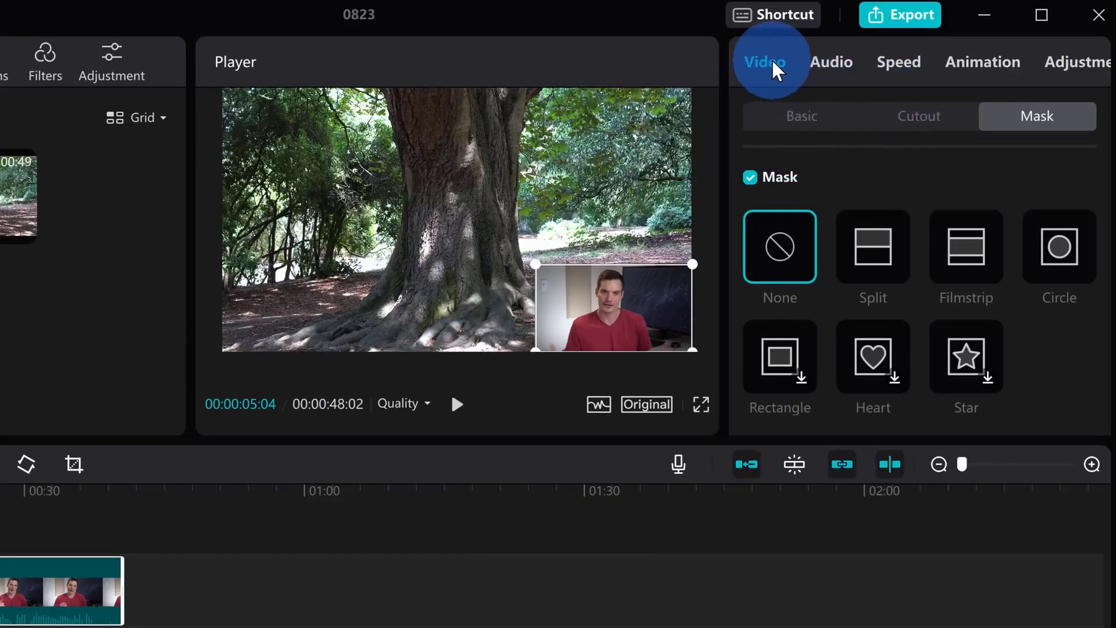
{"action": "left_click", "coordinate": [927, 119]}
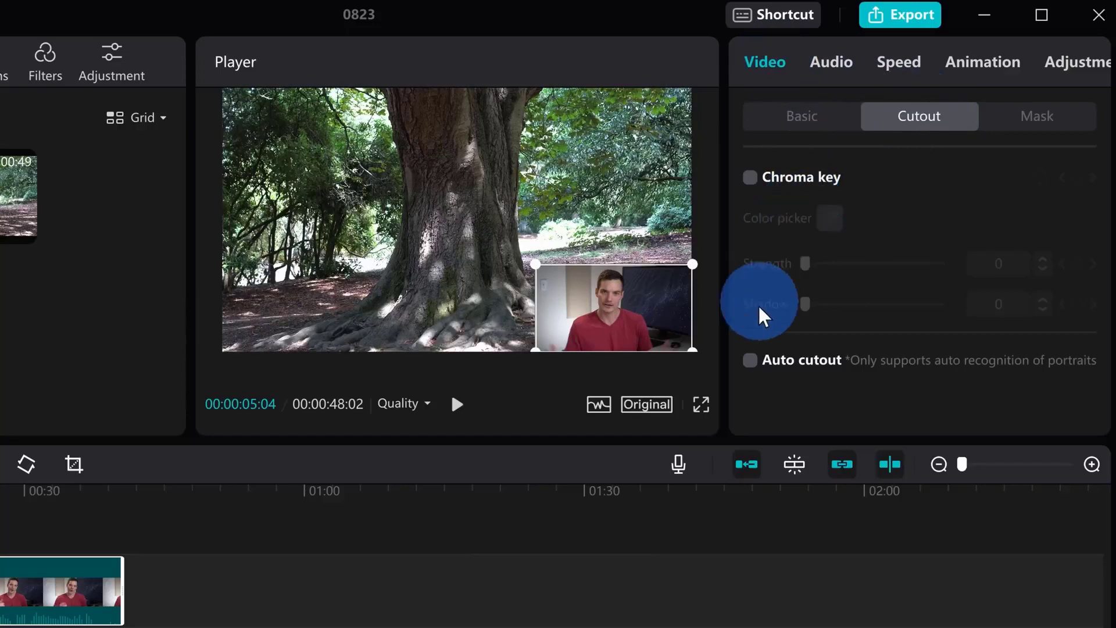
{"action": "left_click", "coordinate": [750, 361]}
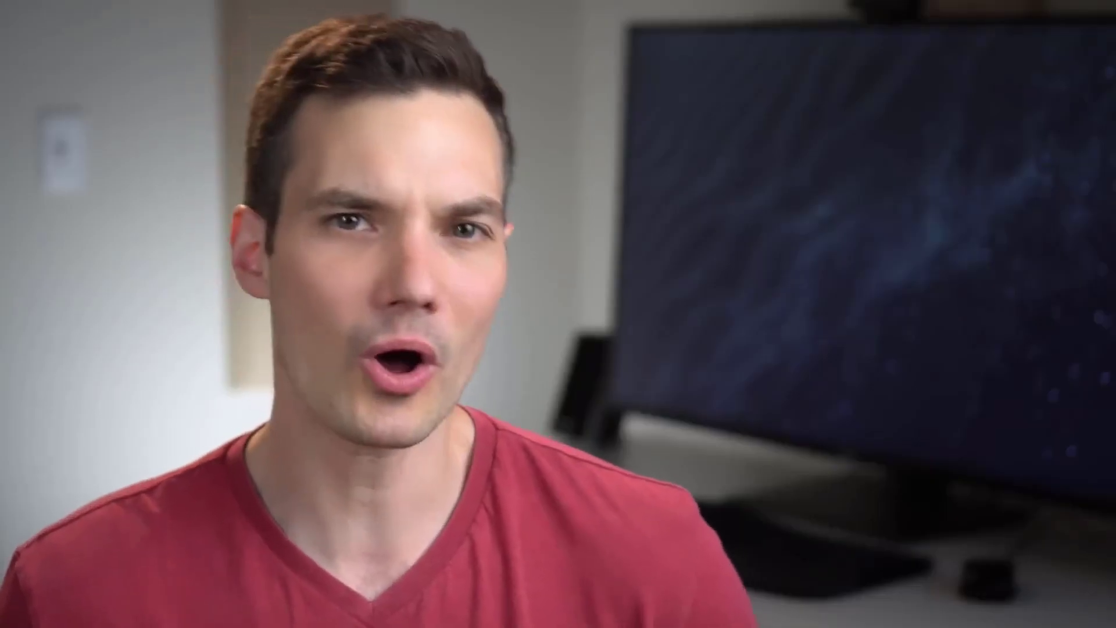
Turn the second photo clip, the child beside the traffic cone, into an overlay and remove its background
{"action": "left_click", "coordinate": [587, 446]}
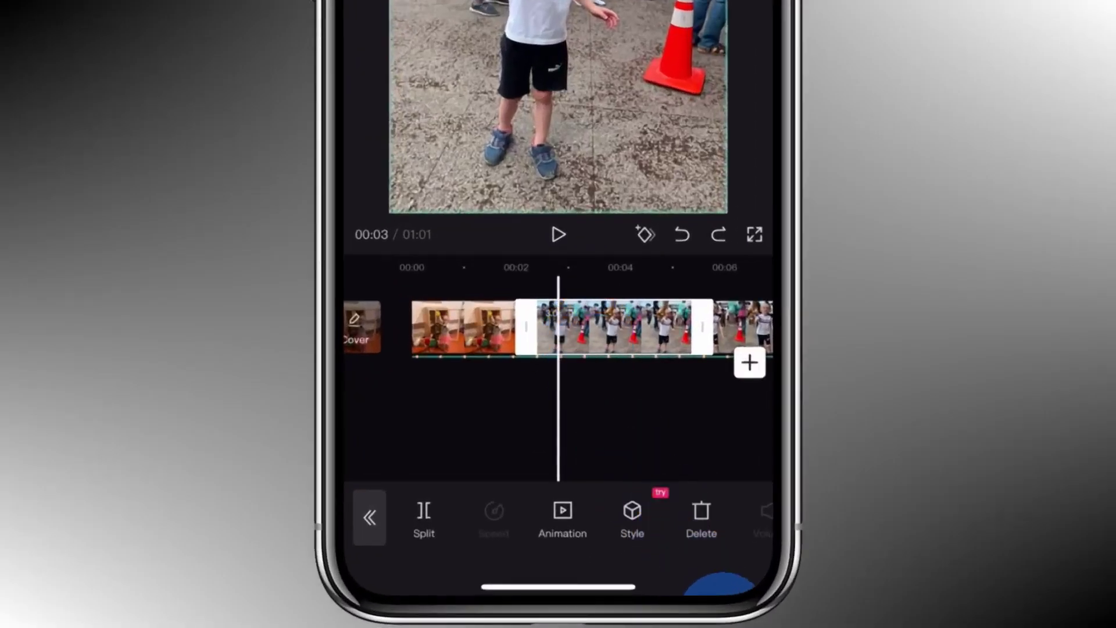
{"action": "scroll", "coordinate": [558, 518], "scroll_direction": "right", "scroll_amount": 5}
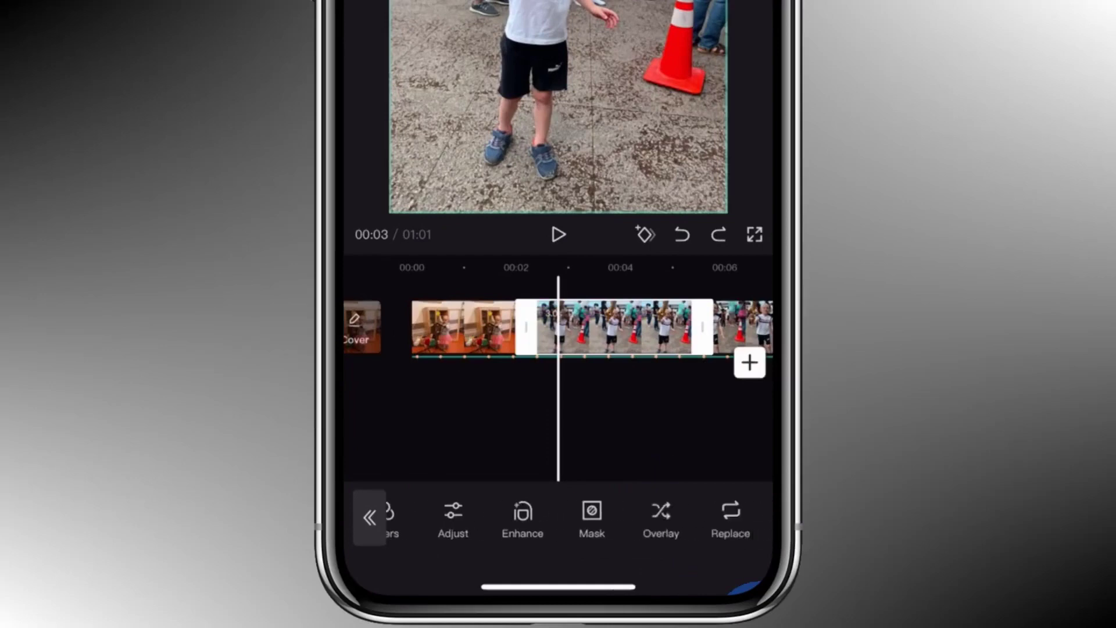
{"action": "scroll", "coordinate": [558, 518], "scroll_direction": "right", "scroll_amount": 2}
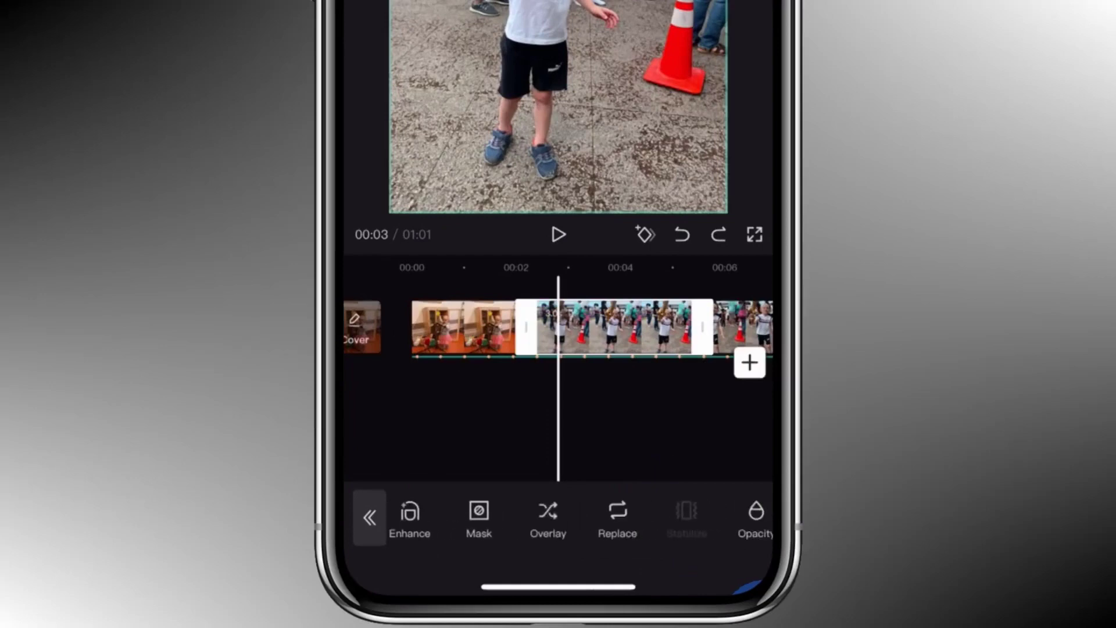
{"action": "left_click", "coordinate": [549, 512]}
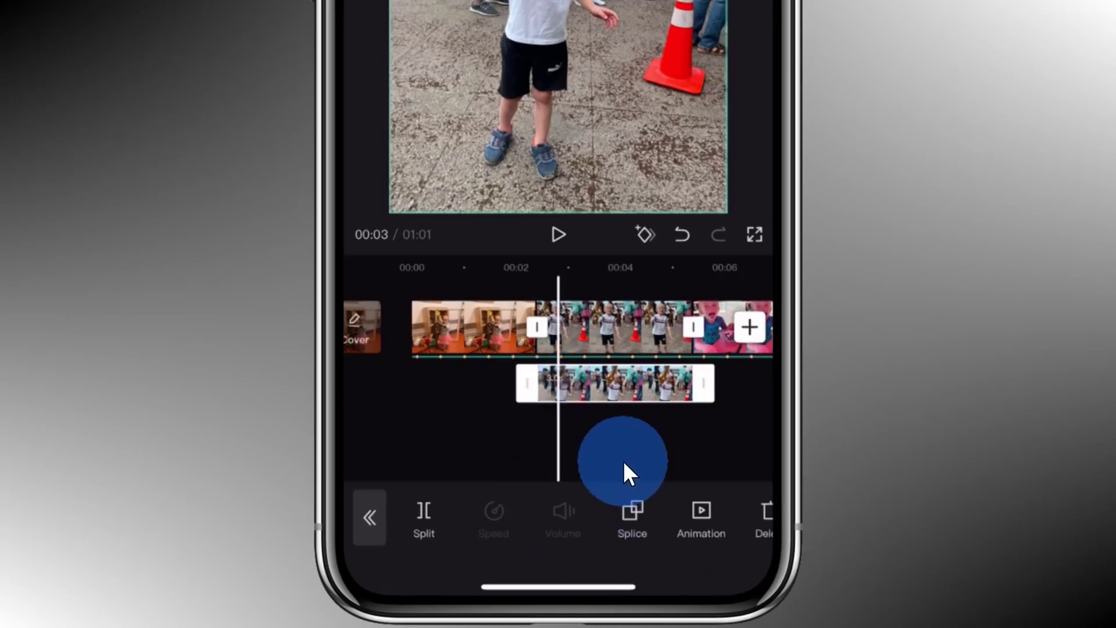
{"action": "scroll", "coordinate": [558, 517], "scroll_direction": "right", "scroll_amount": 3}
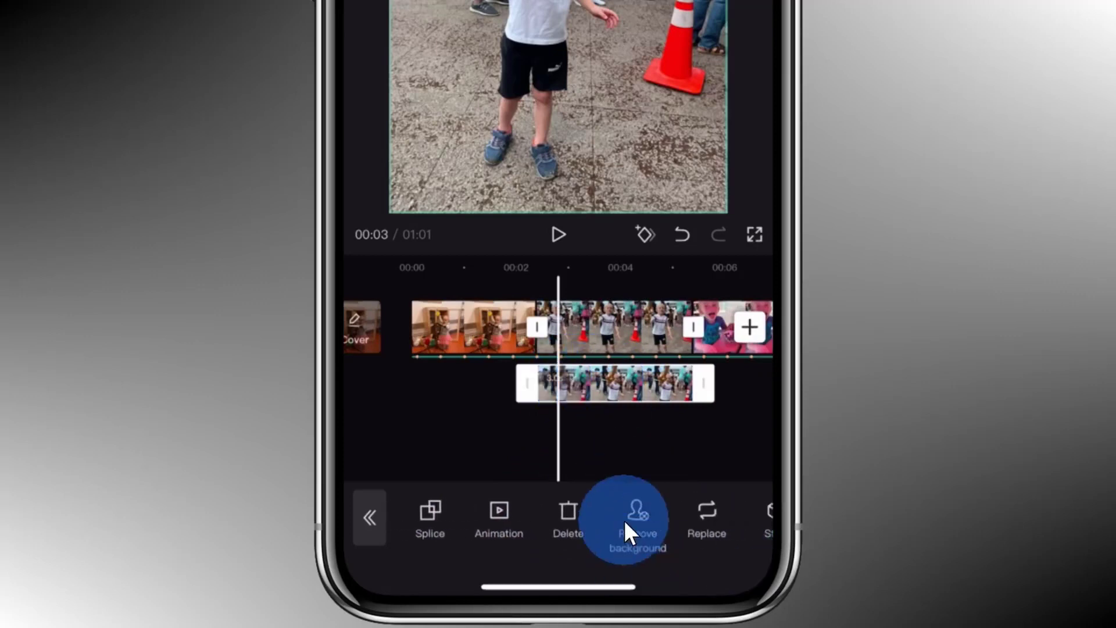
{"action": "left_click", "coordinate": [636, 520]}
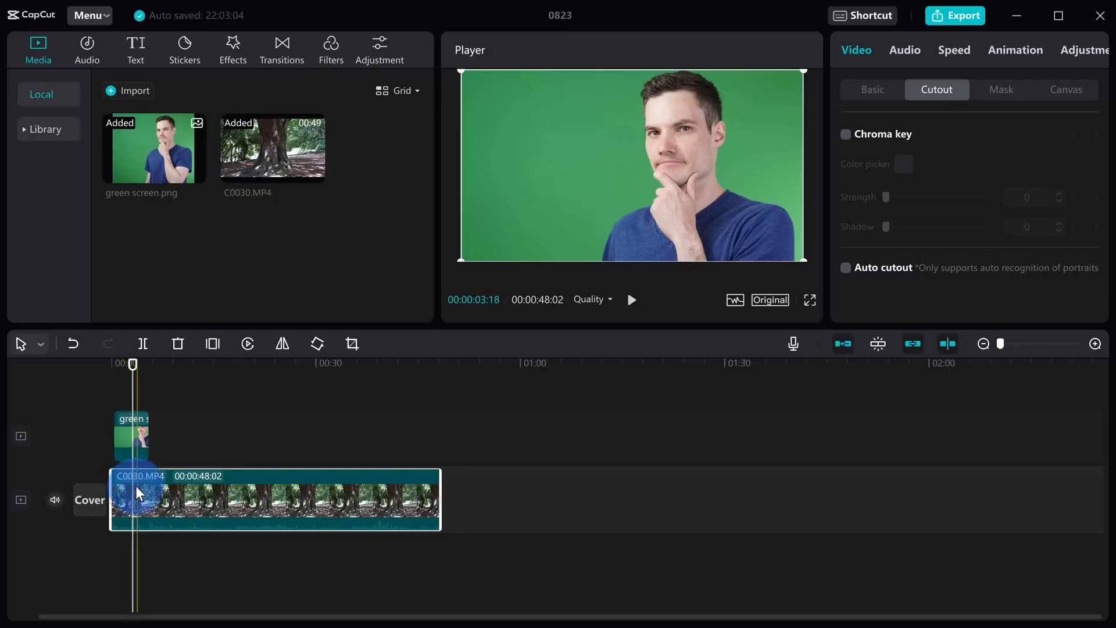
Key out the backdrop of the green screen.png overlay with Chroma key, sampling the green color and raising the Strength slightly
{"action": "left_click", "coordinate": [130, 430]}
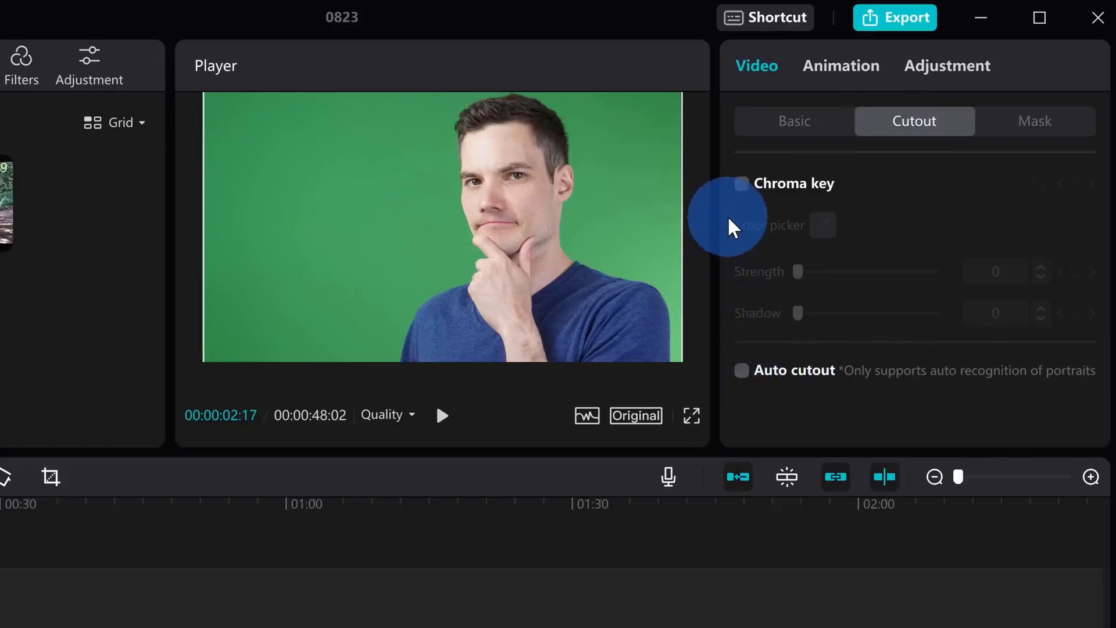
{"action": "left_click", "coordinate": [741, 184]}
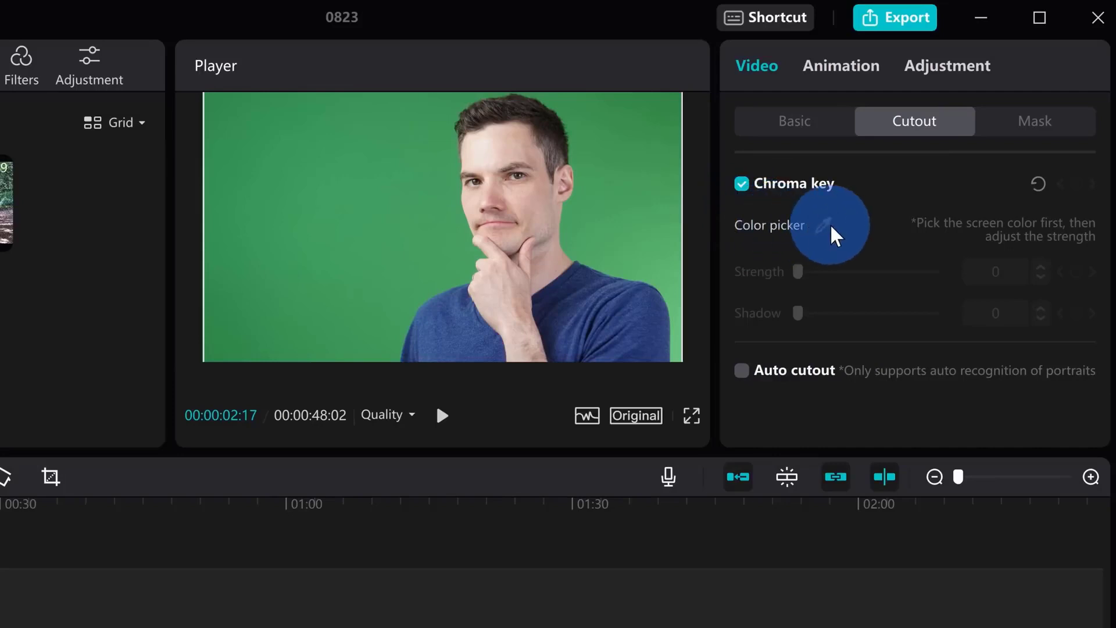
{"action": "left_click", "coordinate": [791, 228]}
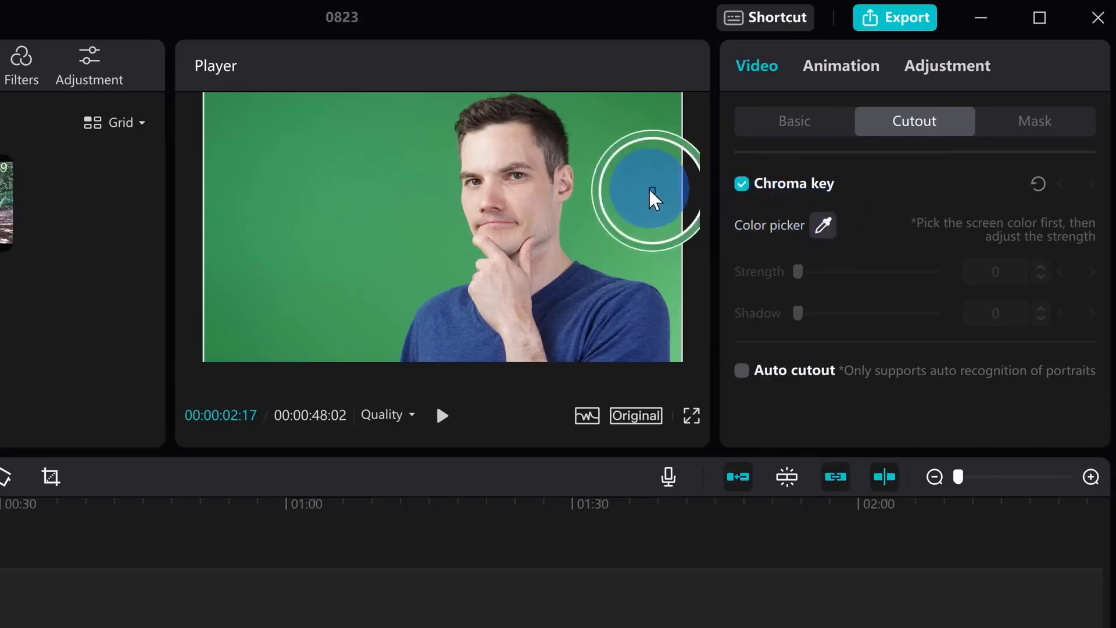
{"action": "left_click", "coordinate": [619, 187]}
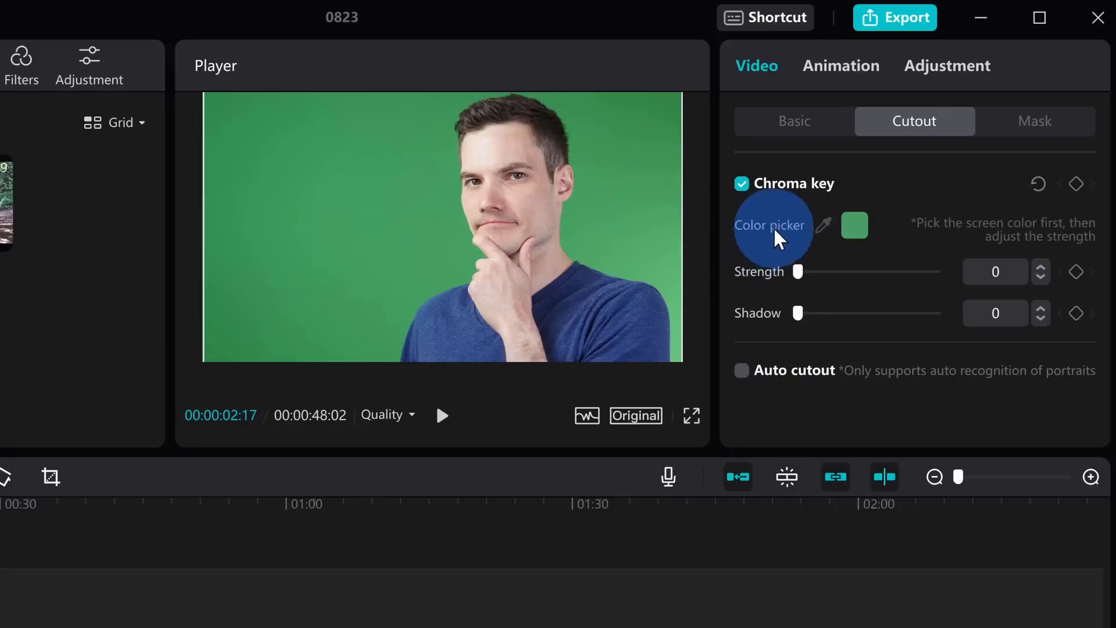
{"action": "mouse_move", "coordinate": [804, 282]}
{"action": "left_mouse_down"}
{"action": "mouse_move", "coordinate": [802, 313]}
{"action": "mouse_move", "coordinate": [846, 313]}
{"action": "mouse_move", "coordinate": [811, 271]}
{"action": "left_mouse_up"}
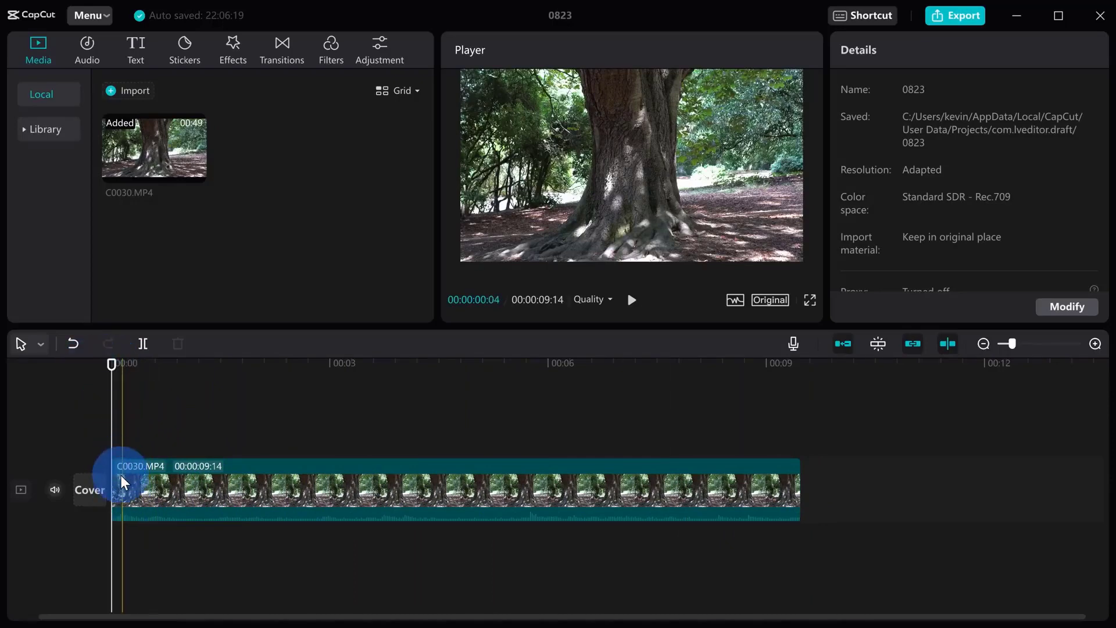
Add Scale keyframes to the C0030.MP4 clip at its start and at its end, 00:00:09:14
{"action": "left_click", "coordinate": [251, 486]}
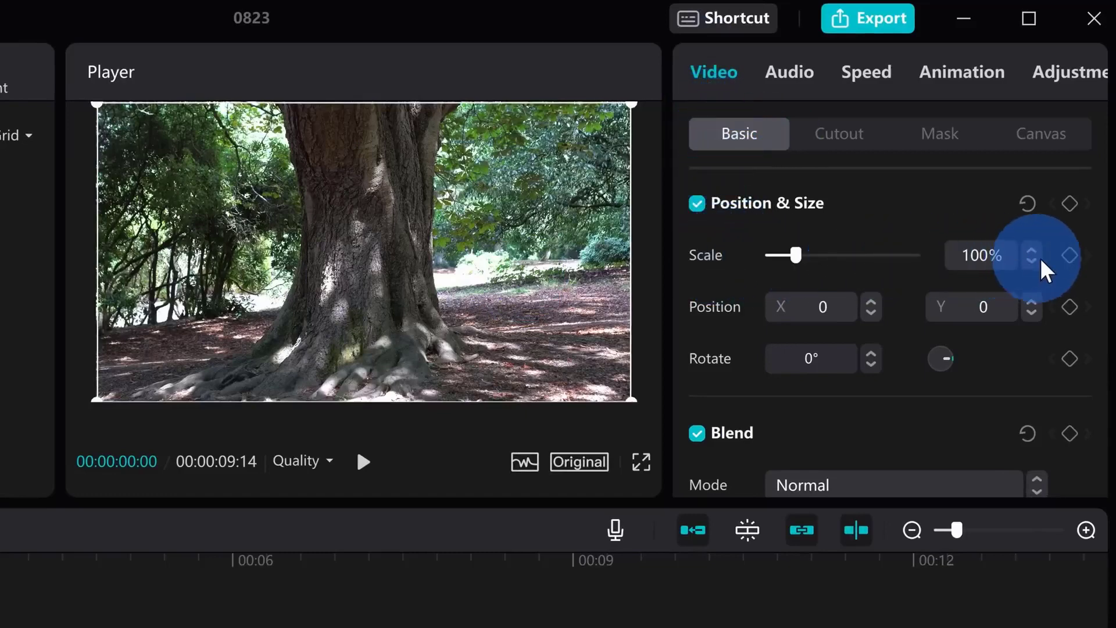
{"action": "left_click", "coordinate": [1070, 256]}
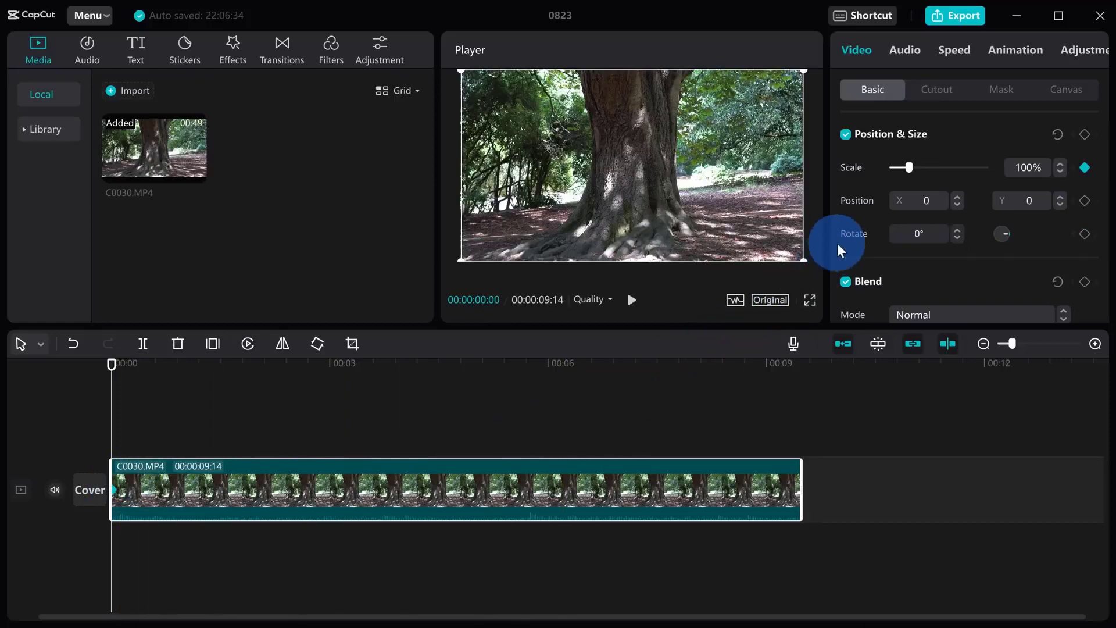
{"action": "left_click_drag", "start_coordinate": [751, 365], "coordinate": [797, 406]}
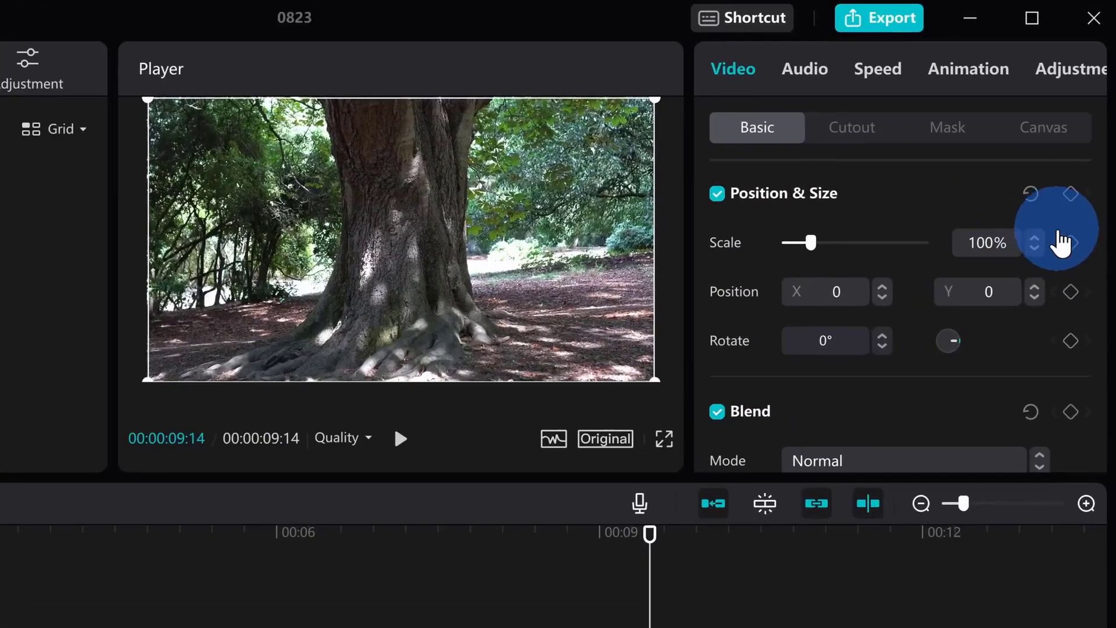
{"action": "left_click", "coordinate": [1084, 167]}
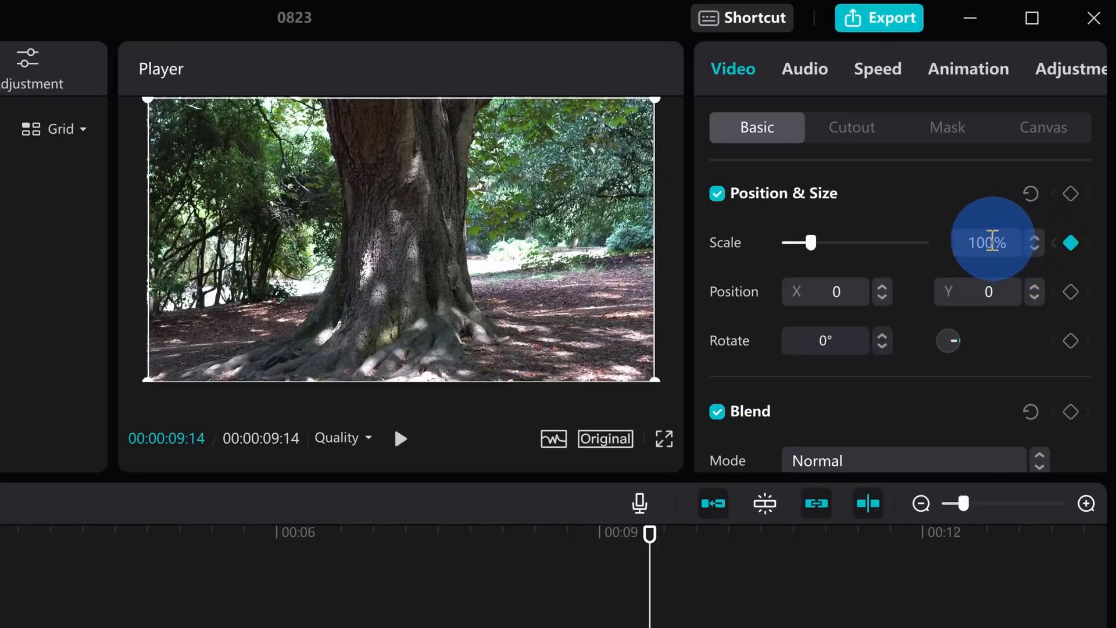
Set the end keyframe's Scale to 150% and play the zoom animation from the start of the clip
{"action": "left_click", "coordinate": [982, 242]}
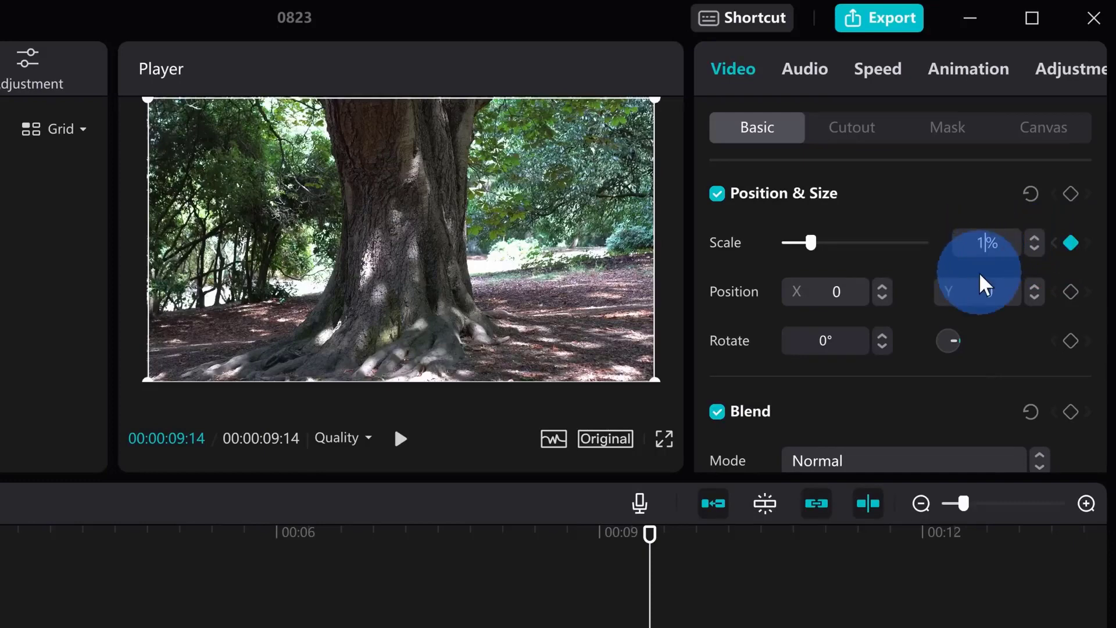
{"action": "type", "text": "150"}
{"action": "key", "text": "Return"}
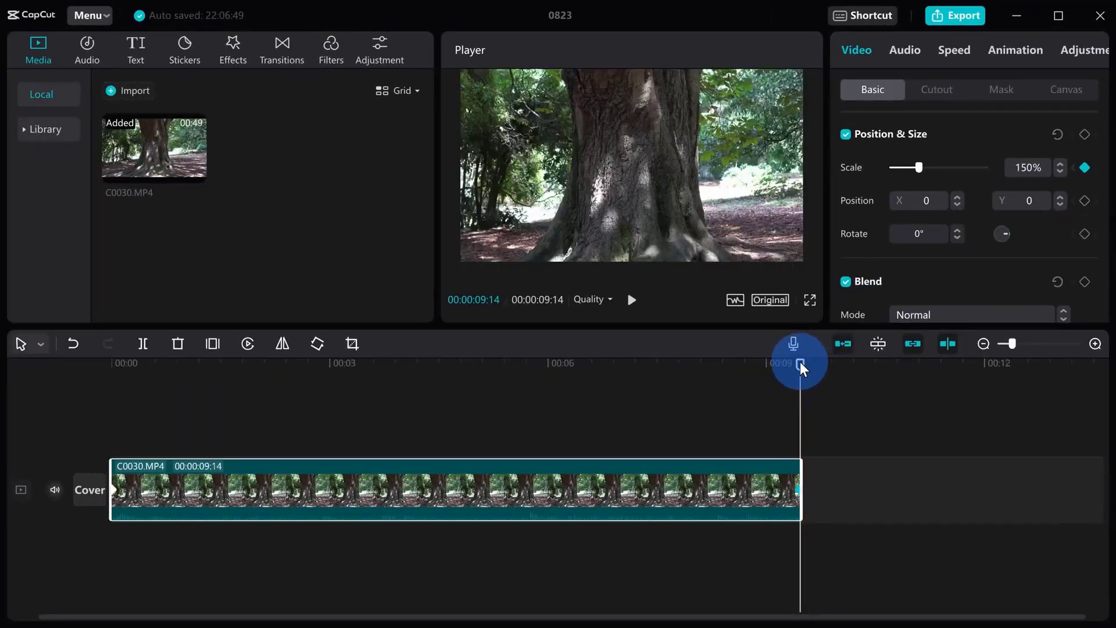
{"action": "left_click_drag", "start_coordinate": [650, 534], "coordinate": [45, 369]}
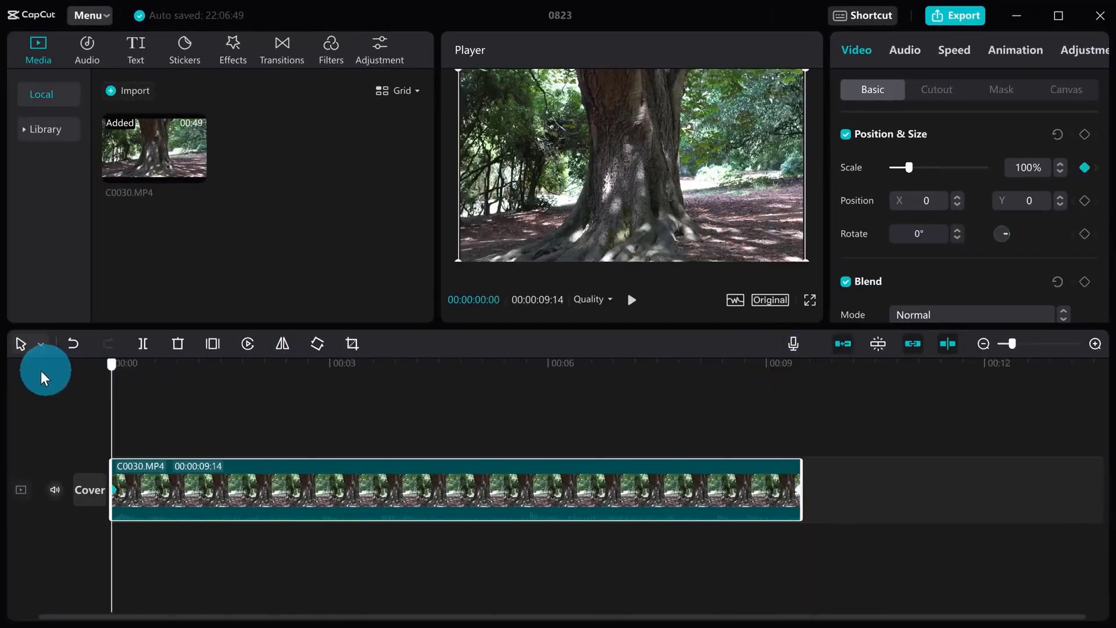
{"action": "left_click", "coordinate": [632, 304]}
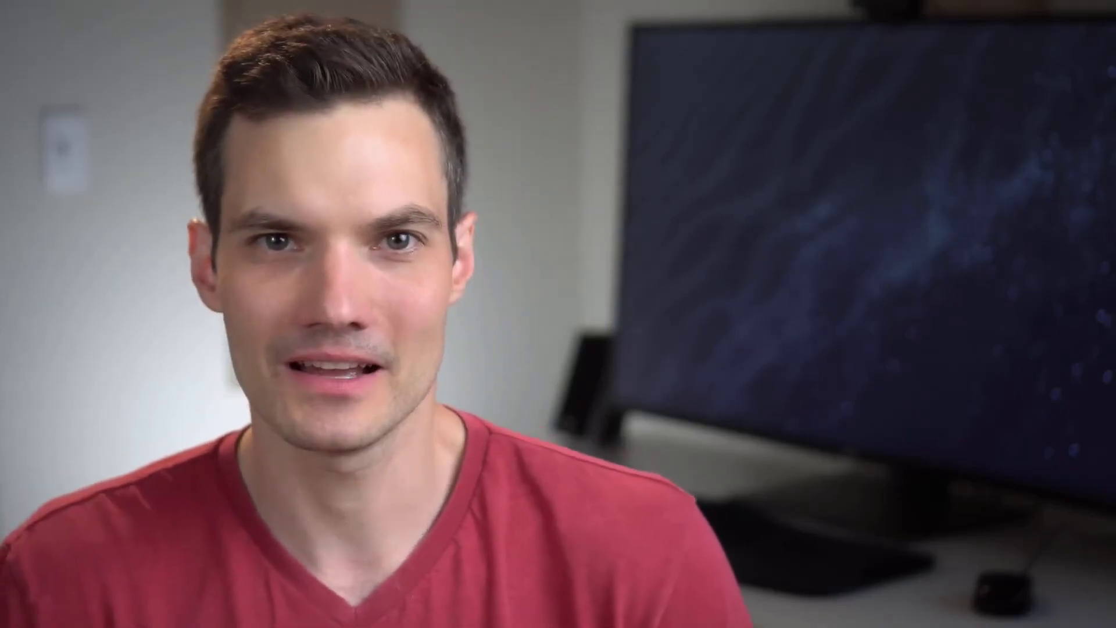
Move the playhead to about 00:00:06:18 and examine the clip's keyframe options and audio settings
{"action": "left_click", "coordinate": [1019, 170]}
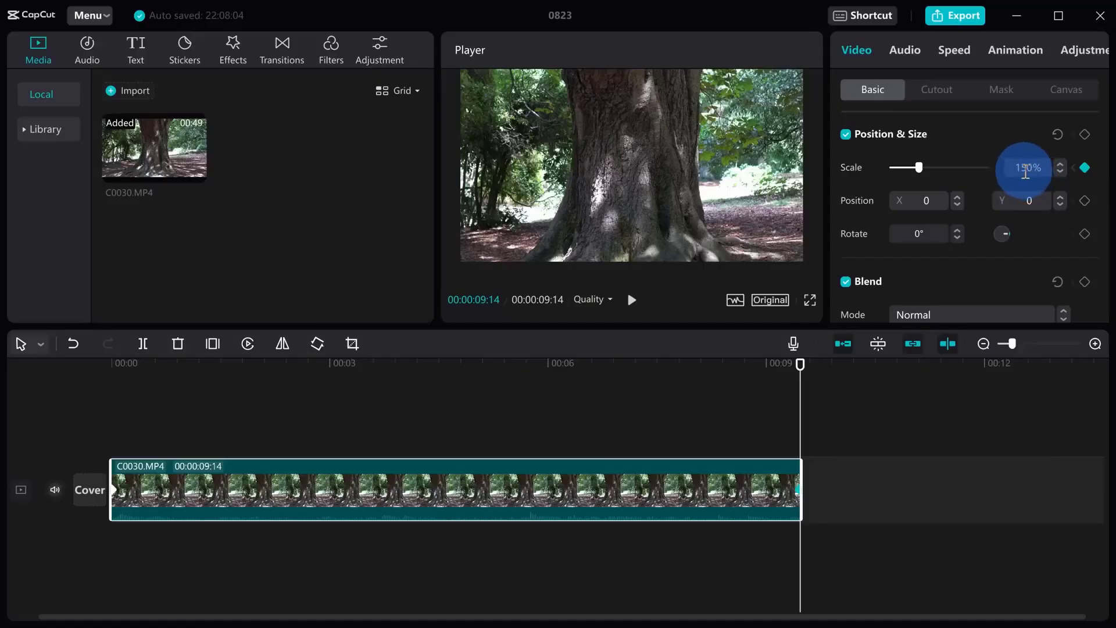
{"action": "left_click_drag", "start_coordinate": [799, 364], "coordinate": [592, 364]}
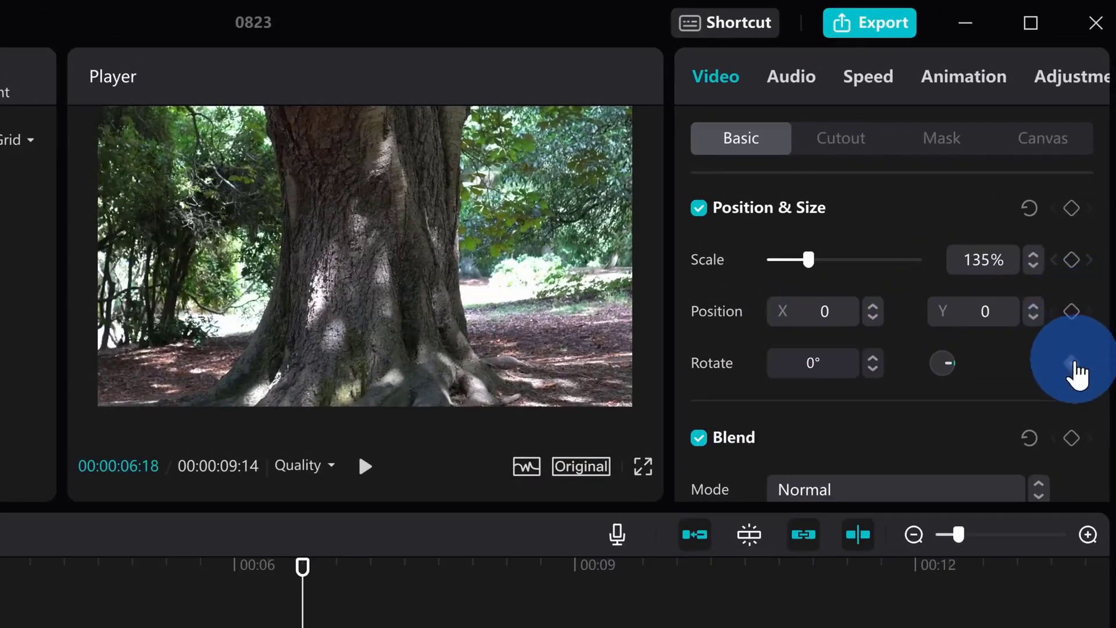
{"action": "left_click", "coordinate": [791, 79]}
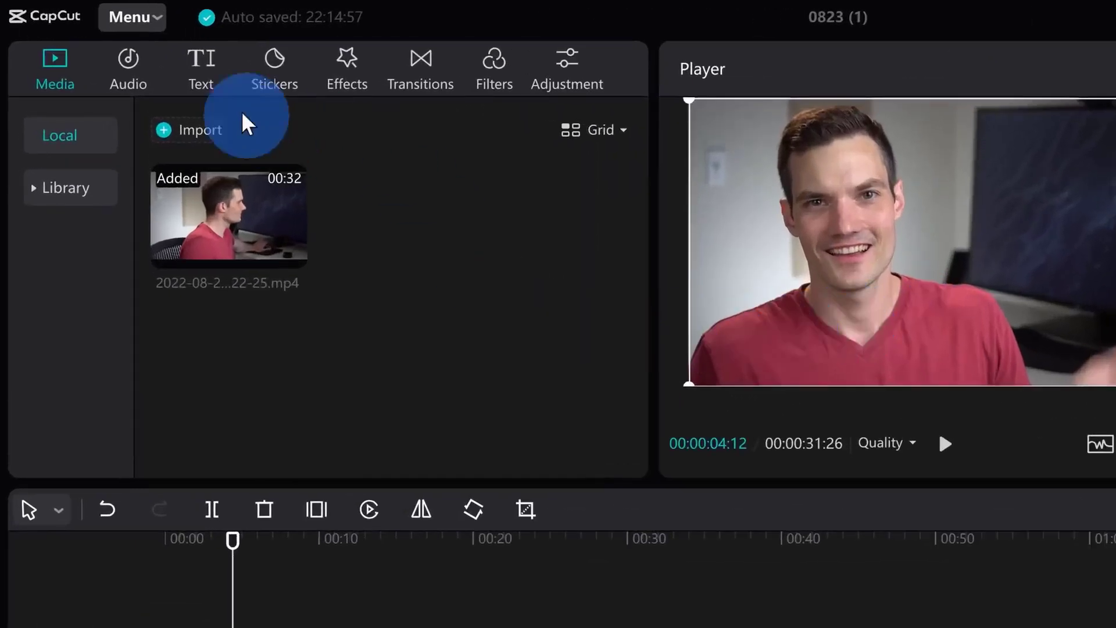
Create auto captions from the video's speech and check the caption text between about 00:00:07 and 00:00:09
{"action": "left_click", "coordinate": [134, 47]}
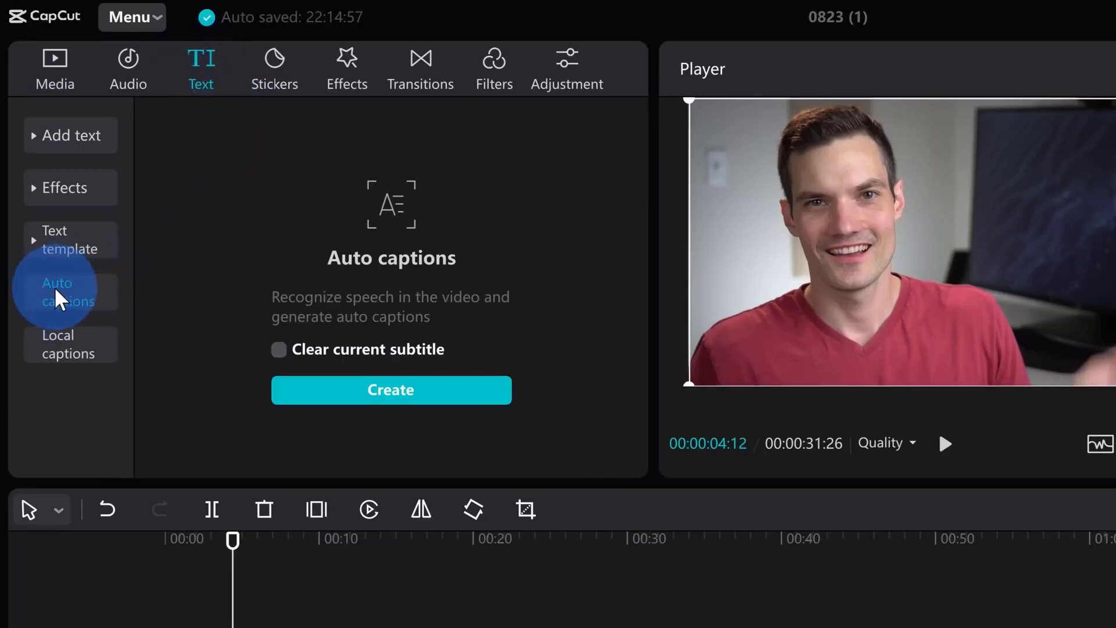
{"action": "left_click", "coordinate": [389, 396]}
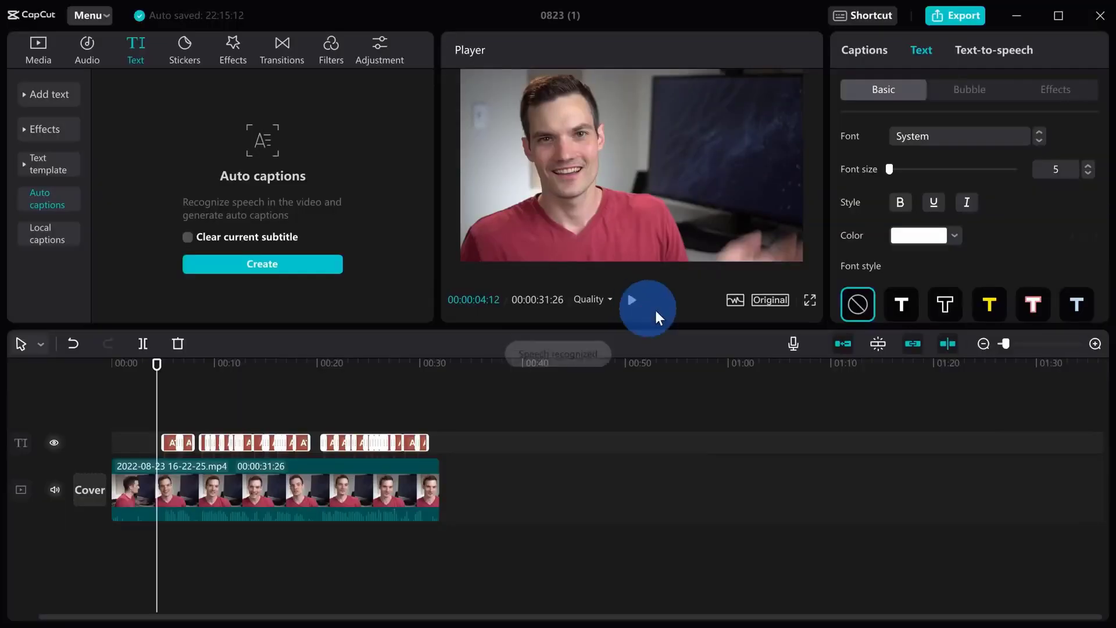
{"action": "left_click", "coordinate": [1094, 344]}
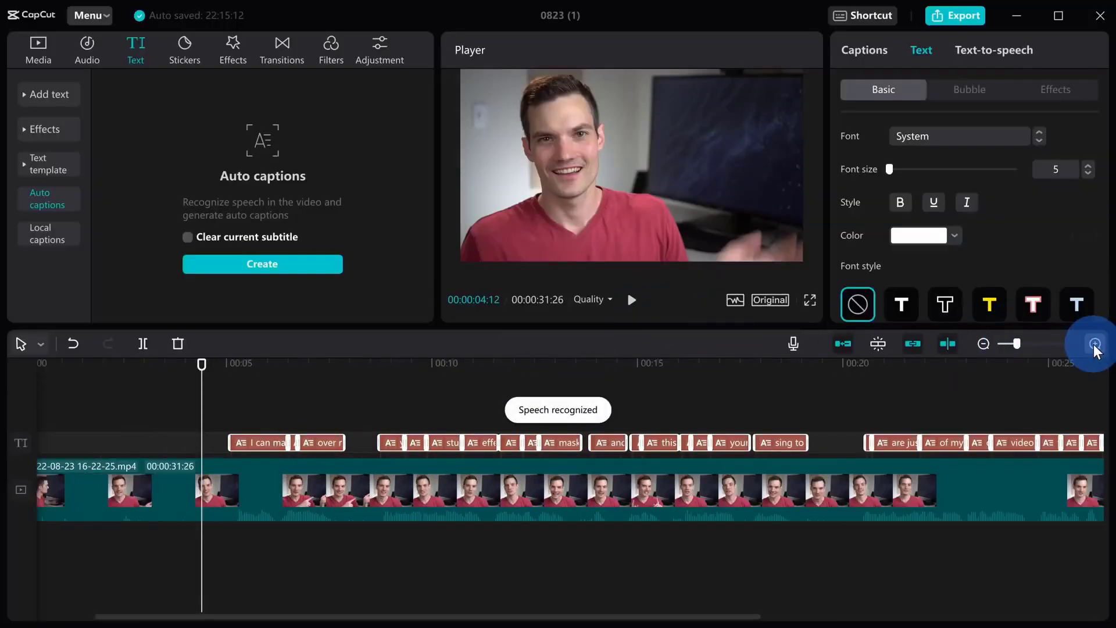
{"action": "left_click", "coordinate": [438, 364]}
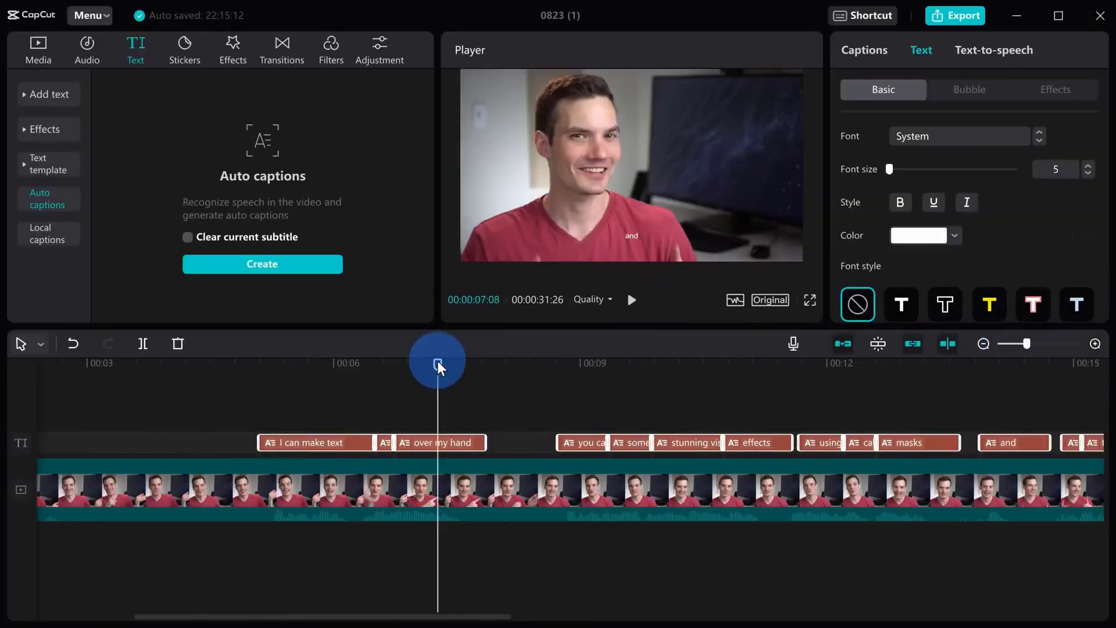
{"action": "left_click", "coordinate": [581, 366]}
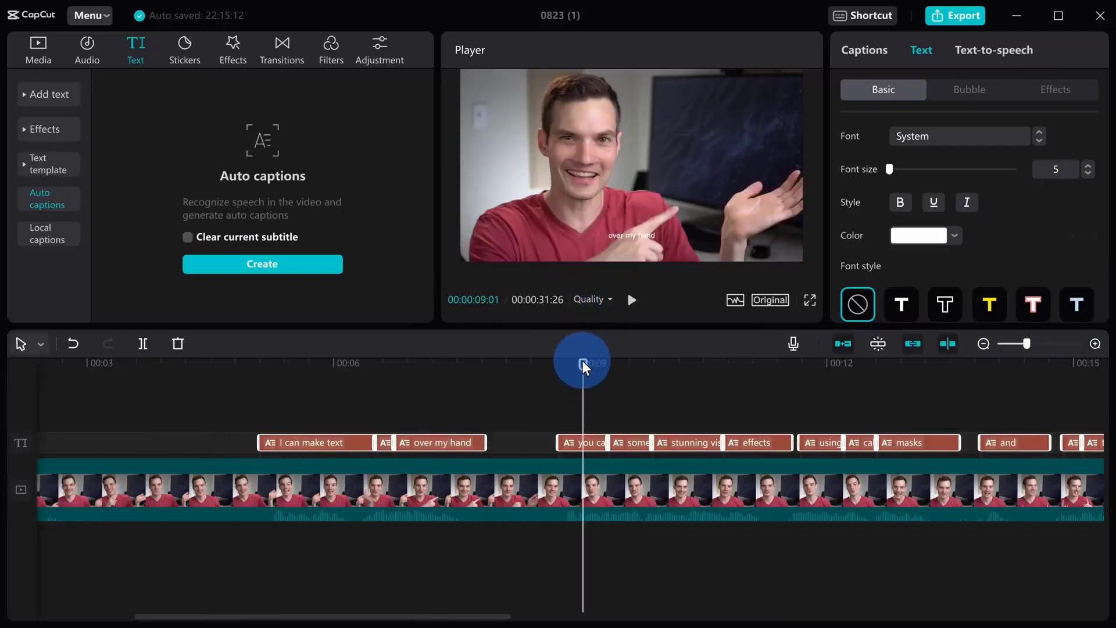
Select the "some" caption near 00:00:09:18, apply the black-text, white-outline font style and enlarge it in the frame
{"action": "left_click", "coordinate": [625, 238]}
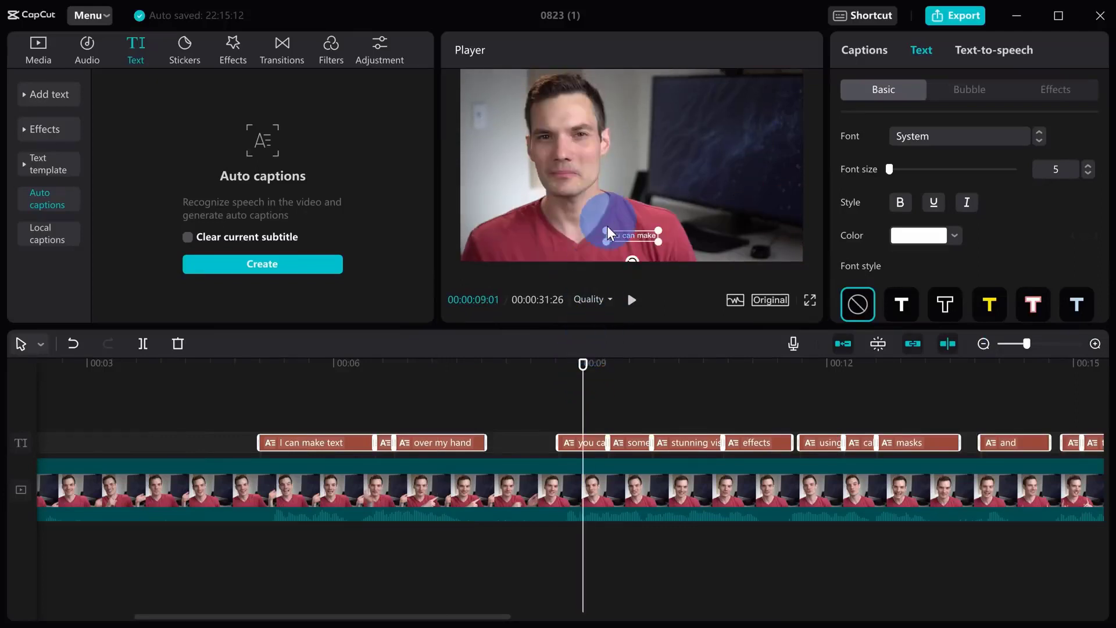
{"action": "left_click", "coordinate": [623, 393]}
{"action": "left_click", "coordinate": [585, 443]}
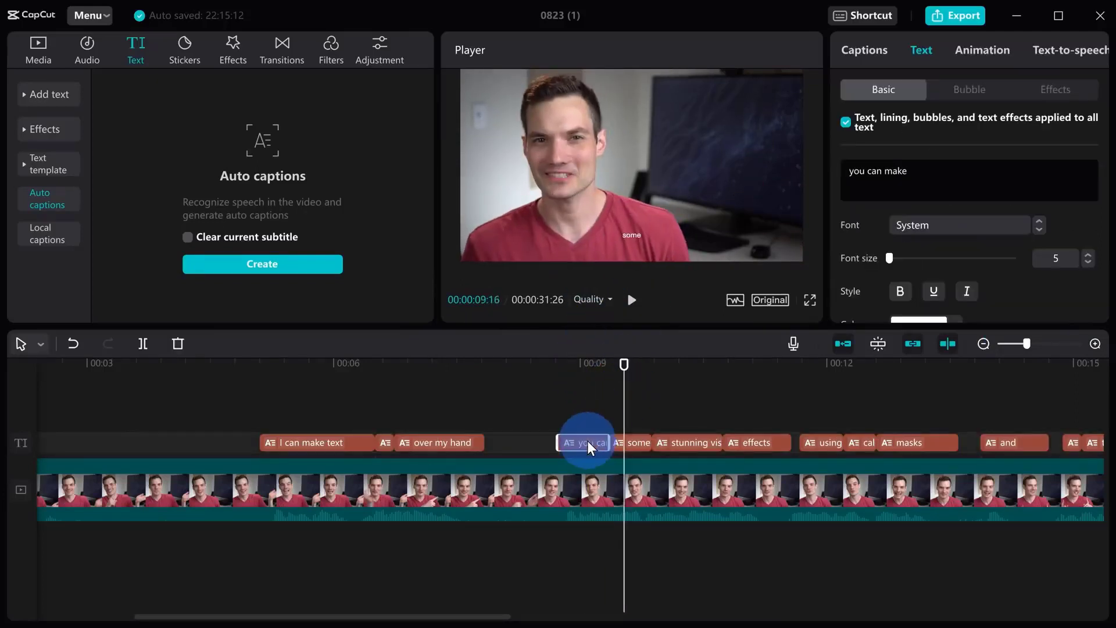
{"action": "left_click", "coordinate": [629, 364]}
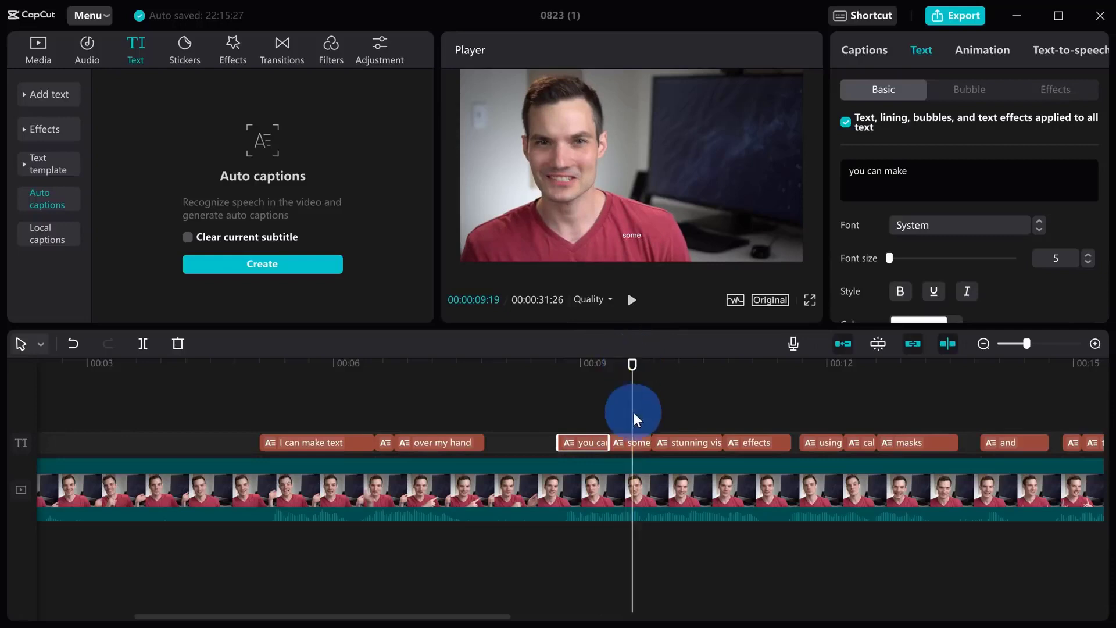
{"action": "left_click", "coordinate": [631, 444]}
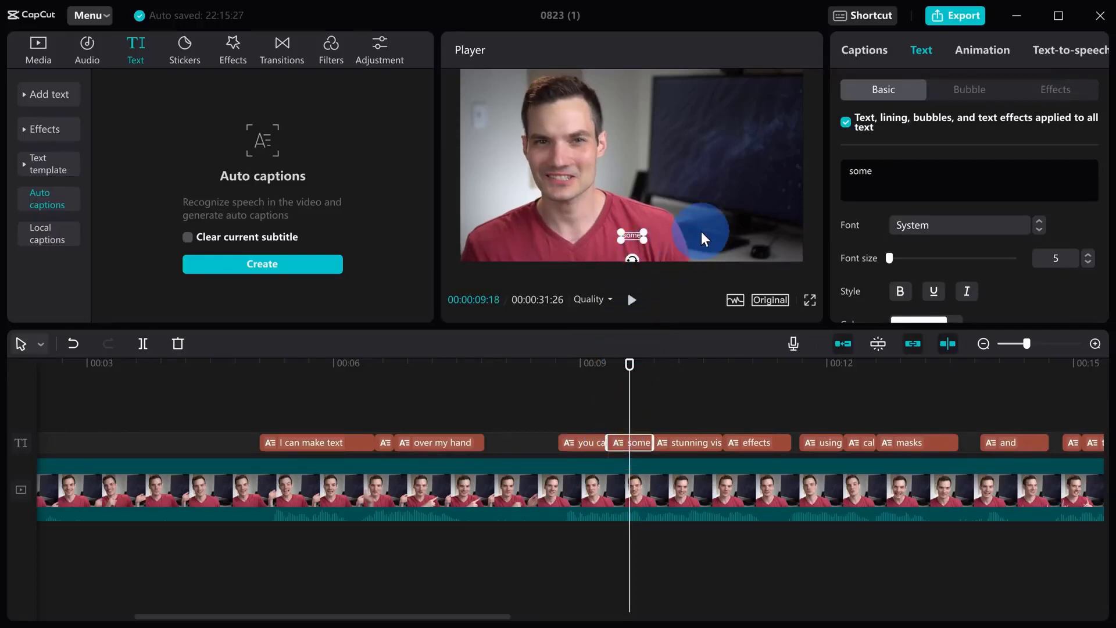
{"action": "scroll", "coordinate": [936, 225], "scroll_direction": "down", "scroll_amount": 5}
{"action": "scroll", "coordinate": [934, 225], "scroll_direction": "up", "scroll_amount": 3}
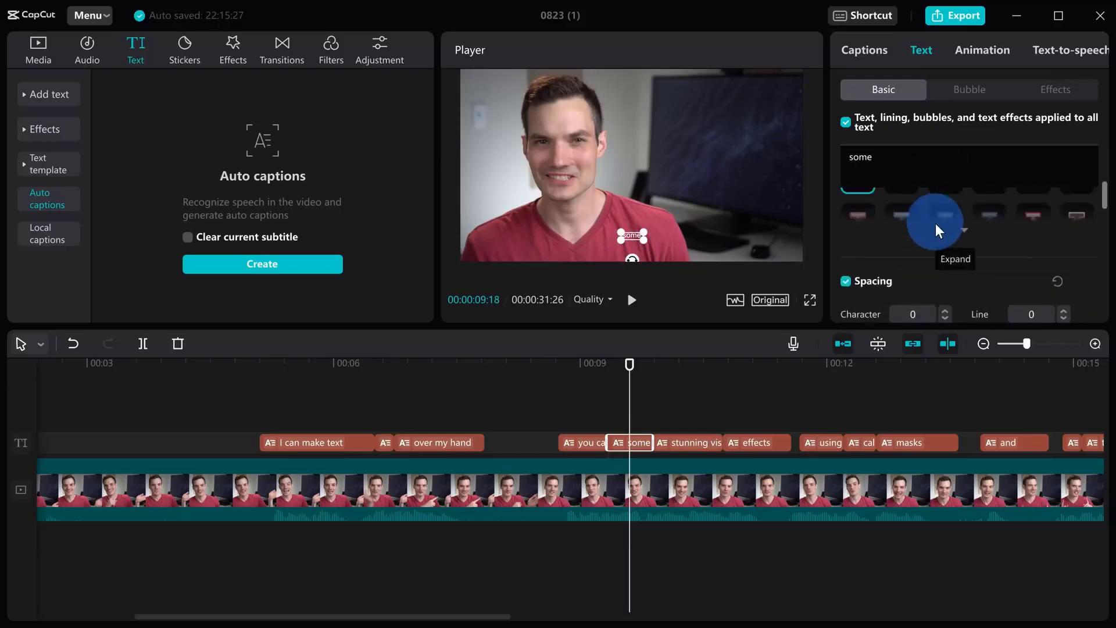
{"action": "left_click", "coordinate": [942, 270]}
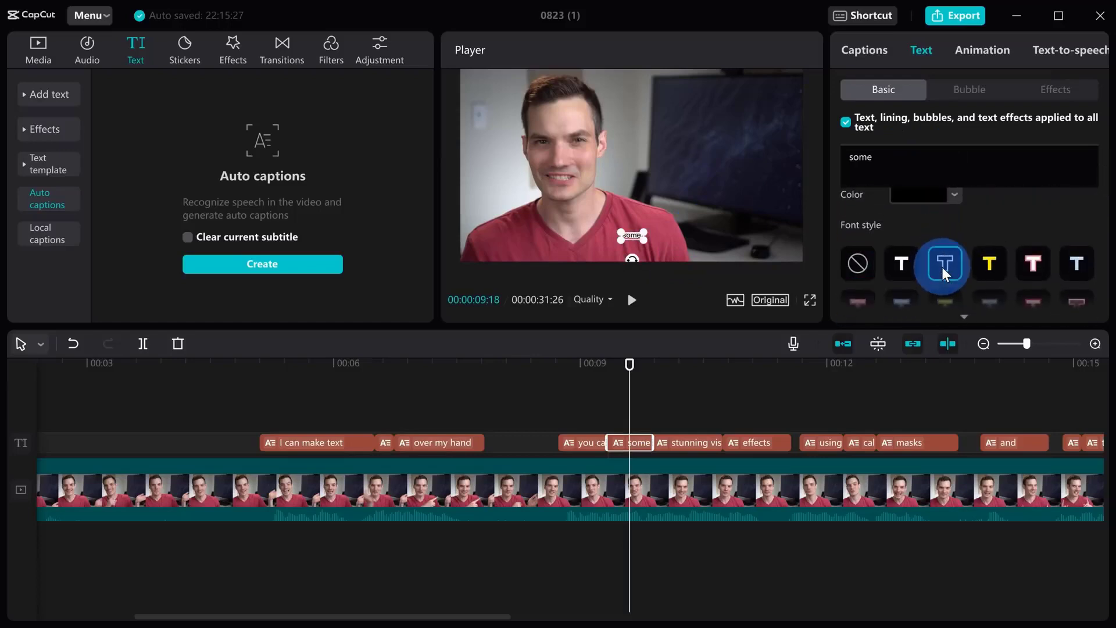
{"action": "scroll", "coordinate": [943, 271], "scroll_direction": "up", "scroll_amount": 3}
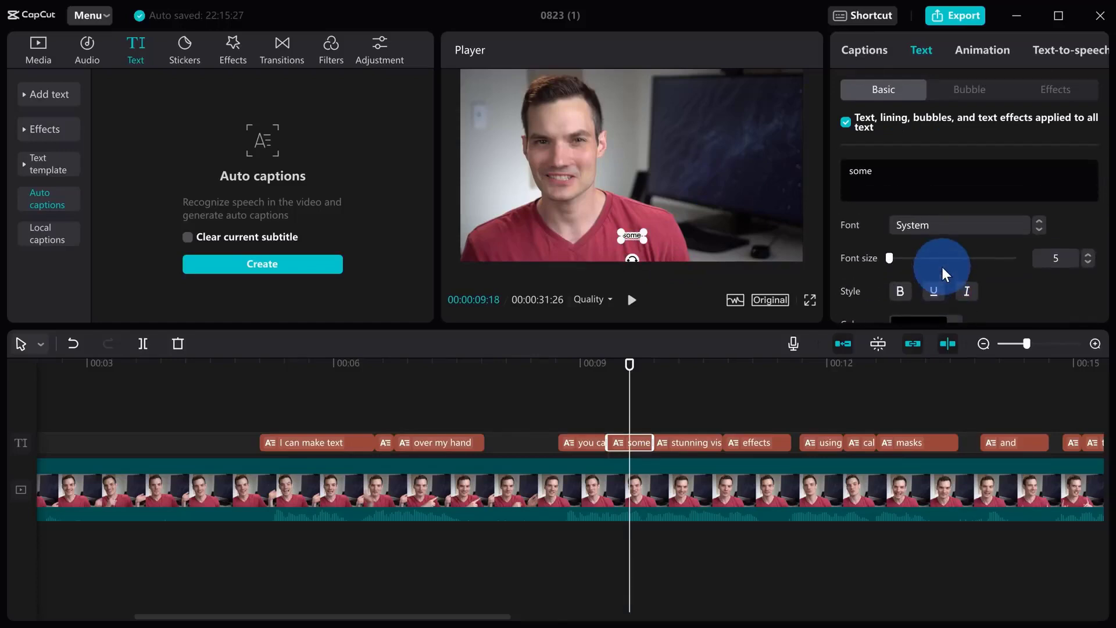
{"action": "left_click_drag", "start_coordinate": [618, 231], "coordinate": [595, 222]}
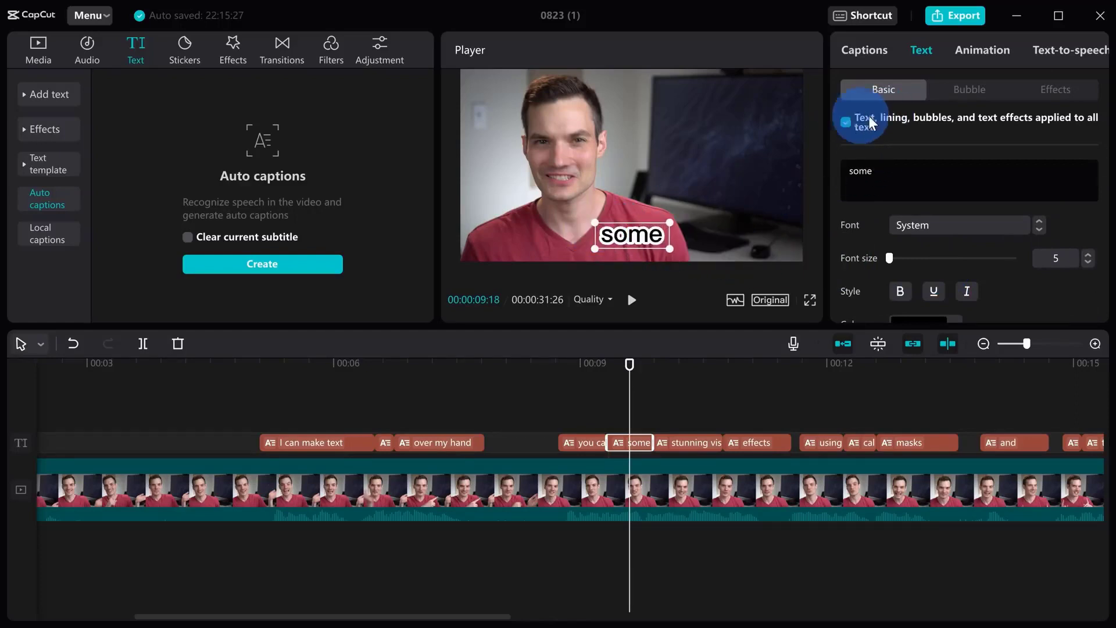
Move the playhead to about 00:00:10 to check the applied style on the caption after "some"
{"action": "left_click", "coordinate": [690, 361]}
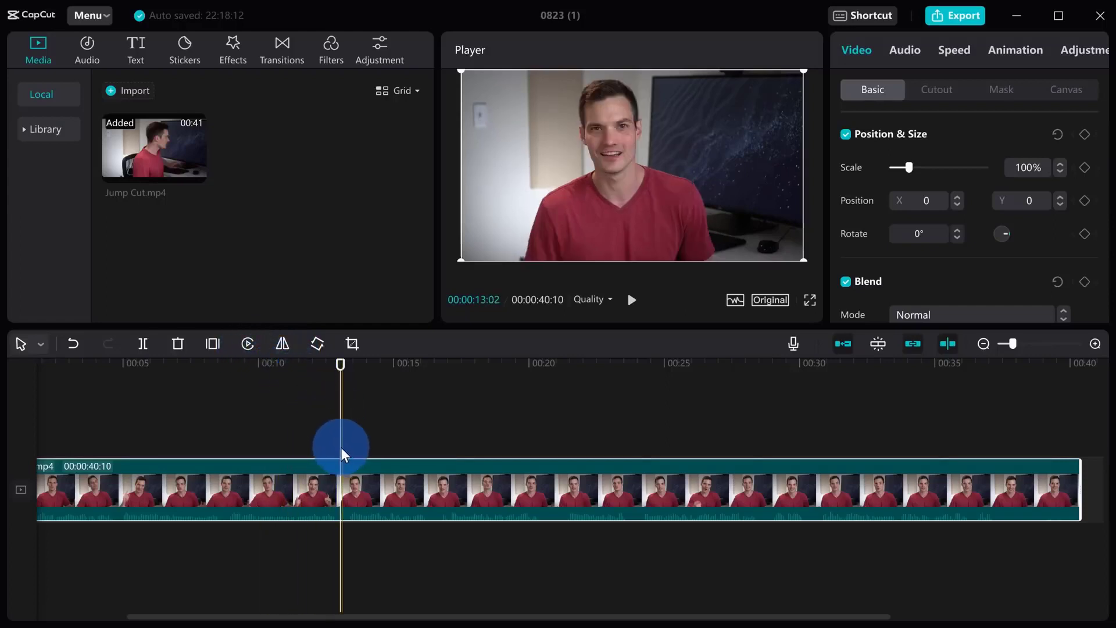
Split the Jump Cut.mp4 clip at about 00:00:13:01 and again at about 00:00:14:19
{"action": "key", "text": "b"}
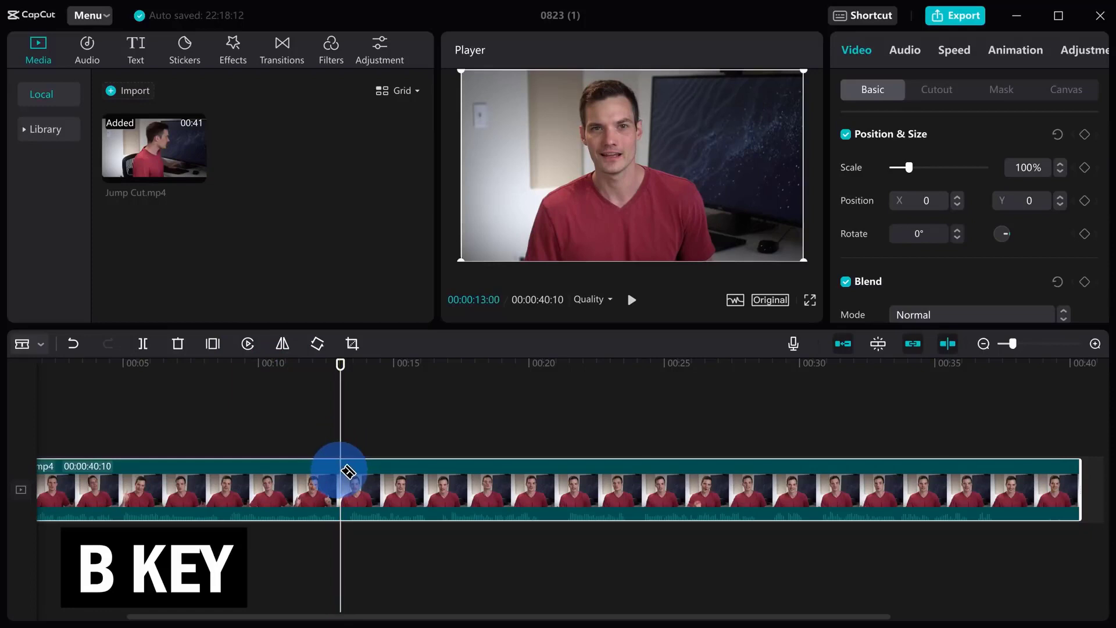
{"action": "left_click", "coordinate": [342, 470]}
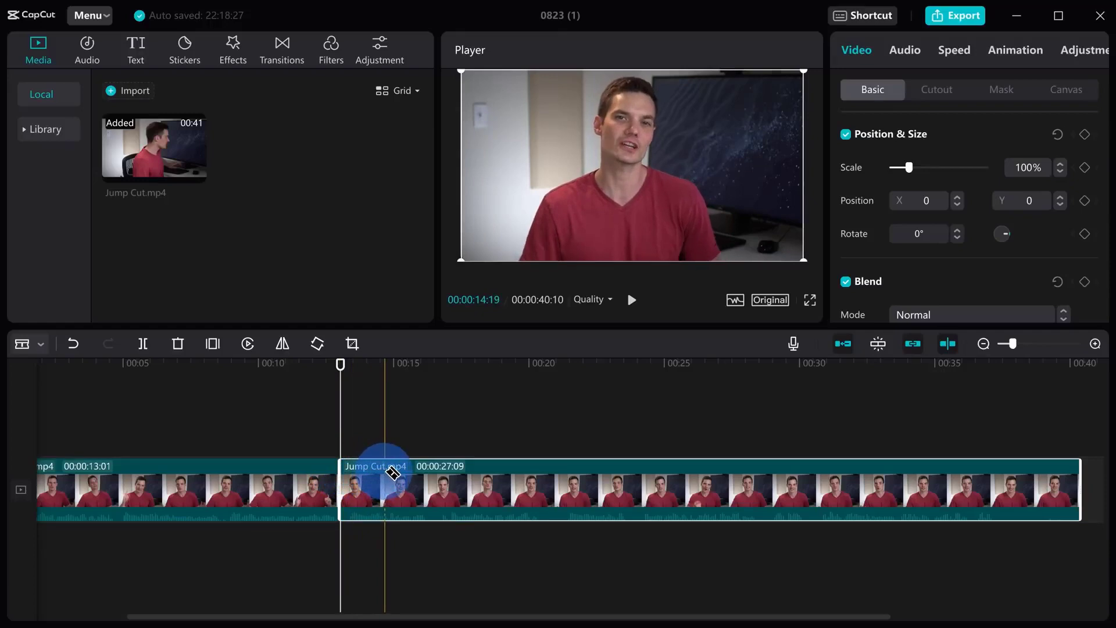
{"action": "left_click", "coordinate": [387, 472]}
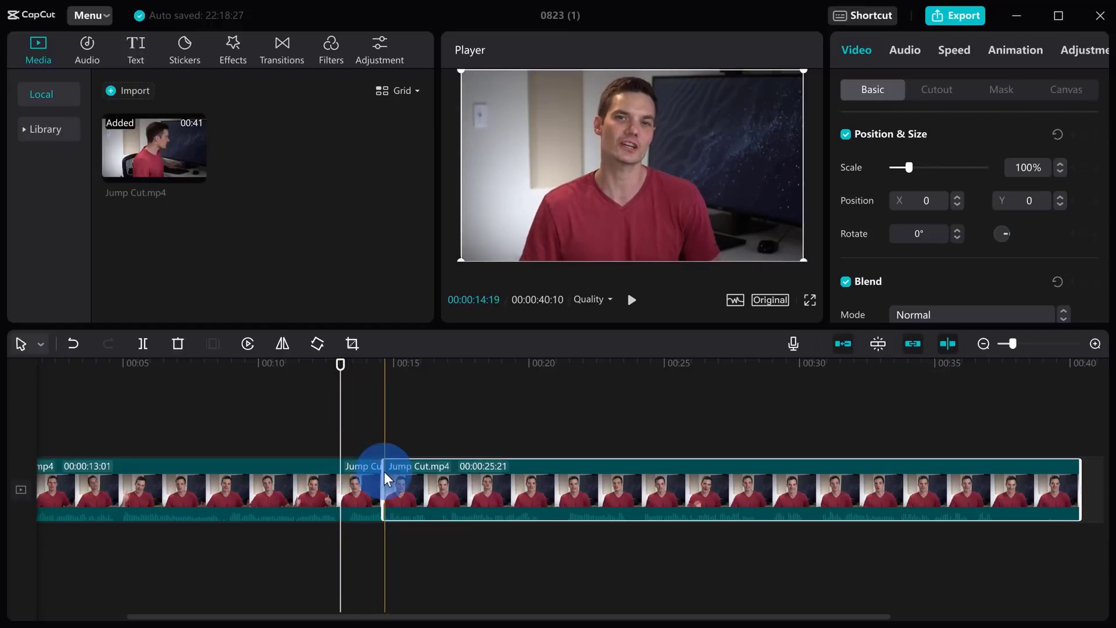
{"action": "key", "text": "a"}
Set the short middle segment's Scale to 150%, lowering the framing to Y -344, and play from just before the cut
{"action": "left_click", "coordinate": [366, 499]}
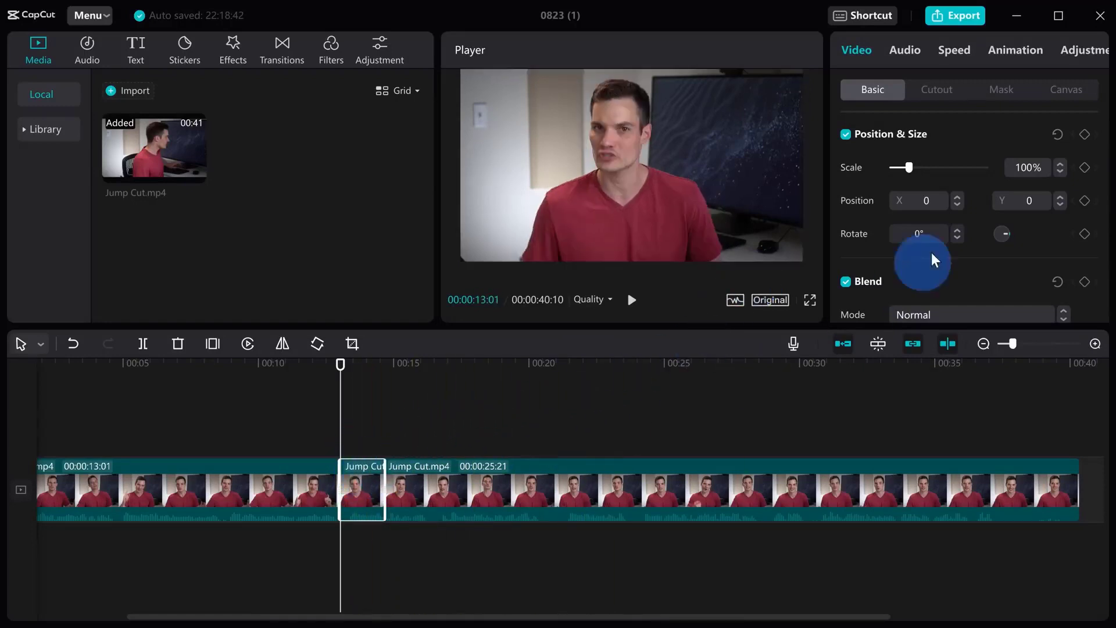
{"action": "left_click", "coordinate": [1018, 169]}
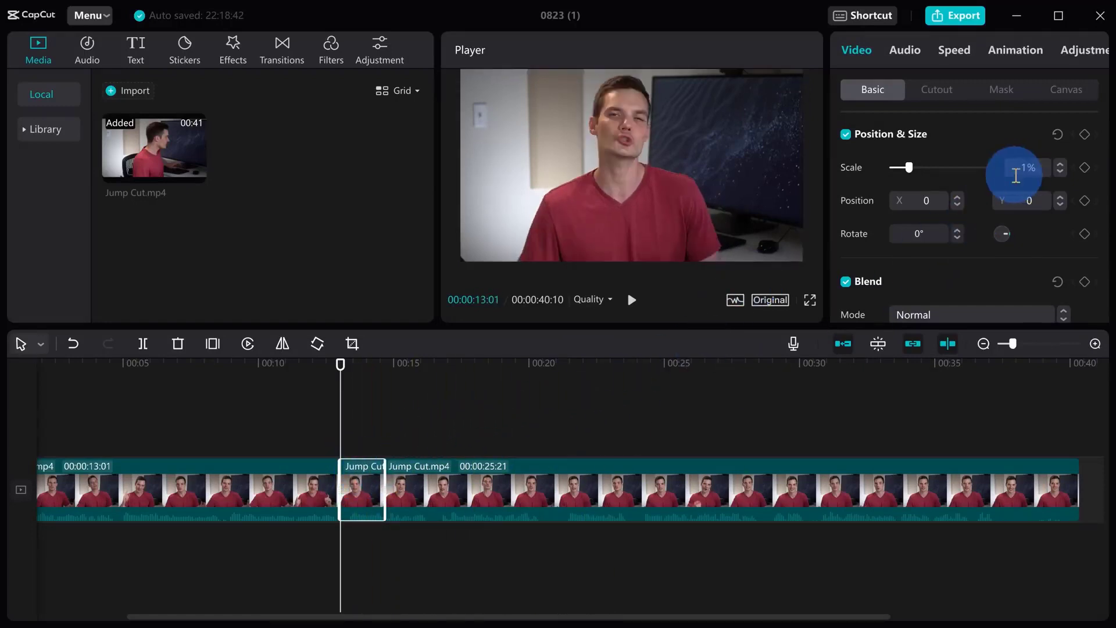
{"action": "key", "text": "Return"}
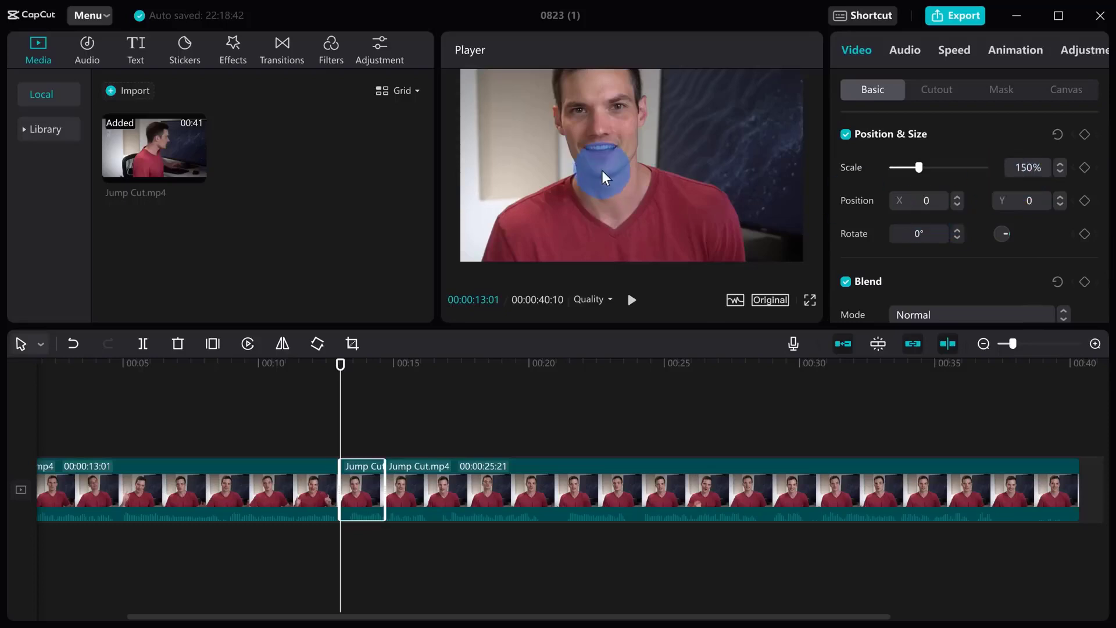
{"action": "left_click_drag", "start_coordinate": [612, 186], "coordinate": [605, 204]}
{"action": "left_click", "coordinate": [319, 365]}
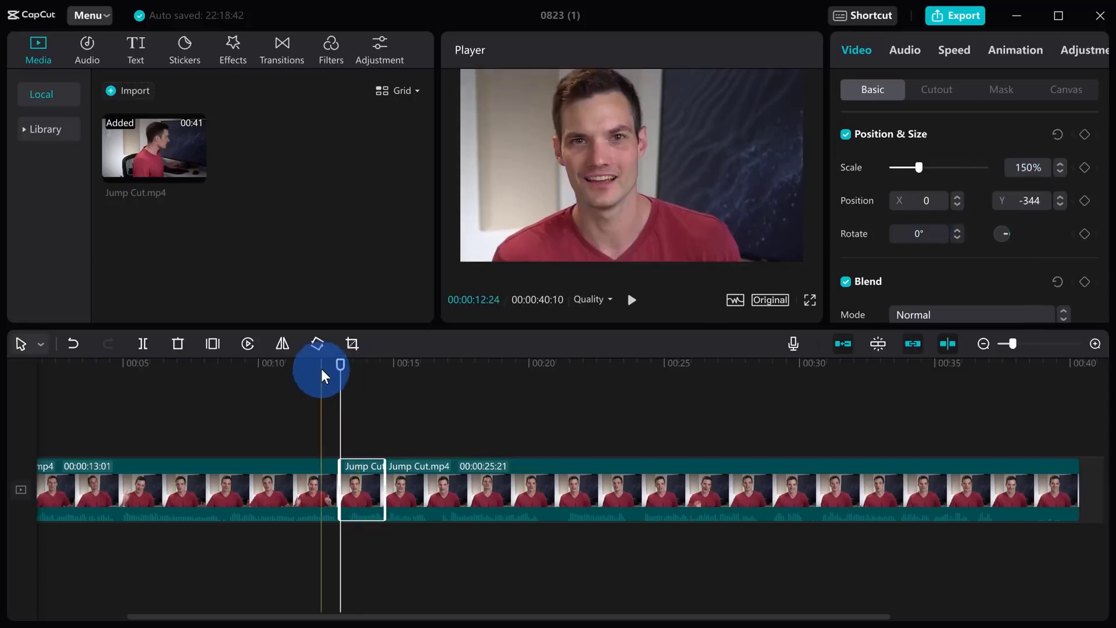
{"action": "key", "text": "space"}
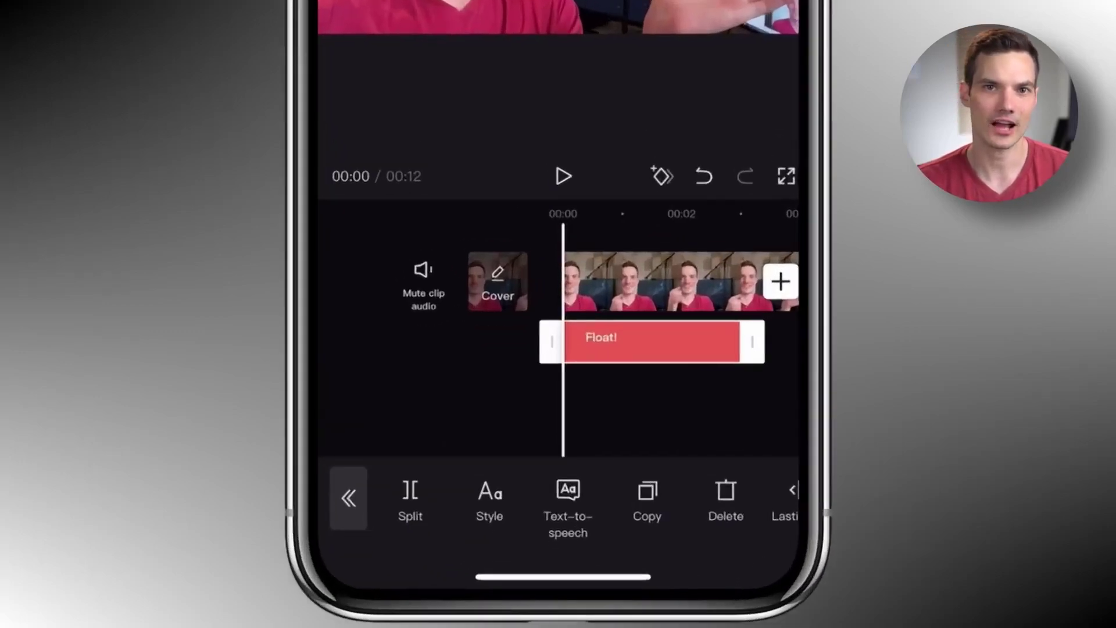
In the CapCut mobile app, make the "Float!" text track the man's open hand and play the result
{"action": "scroll", "coordinate": [563, 503], "scroll_direction": "right", "scroll_amount": 5}
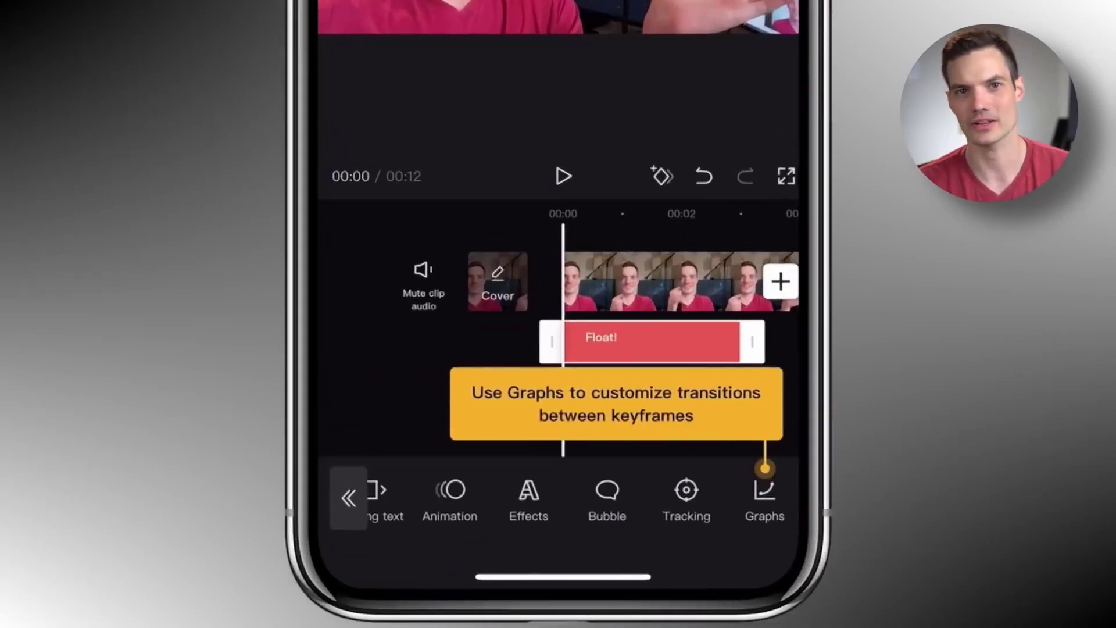
{"action": "left_click", "coordinate": [685, 499]}
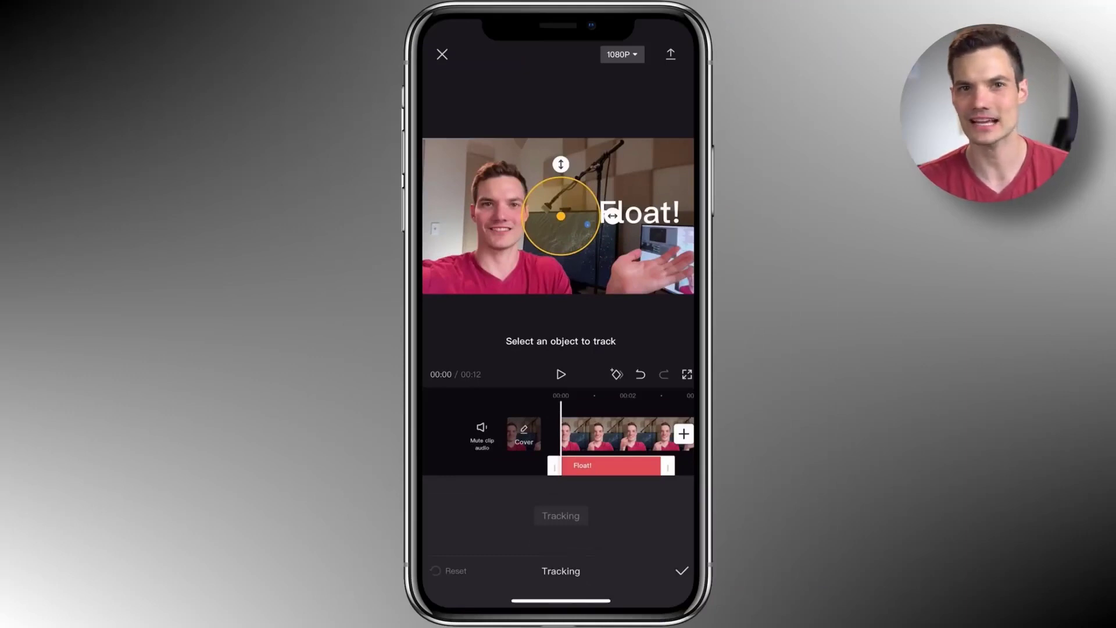
{"action": "left_click_drag", "start_coordinate": [564, 218], "coordinate": [636, 260]}
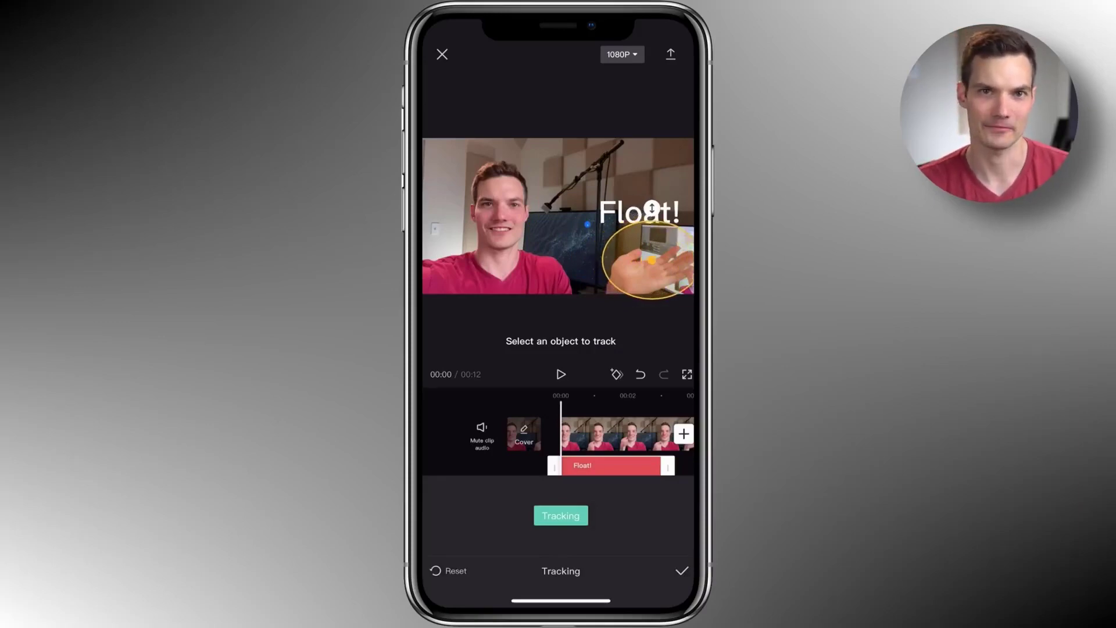
{"action": "left_click", "coordinate": [561, 515]}
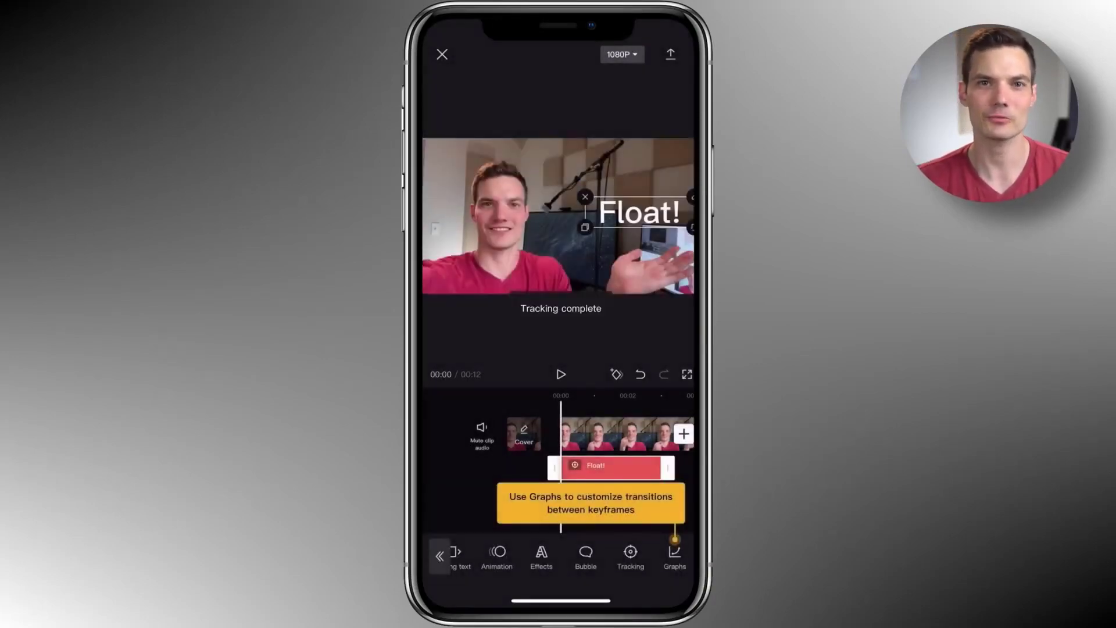
{"action": "left_click", "coordinate": [560, 375]}
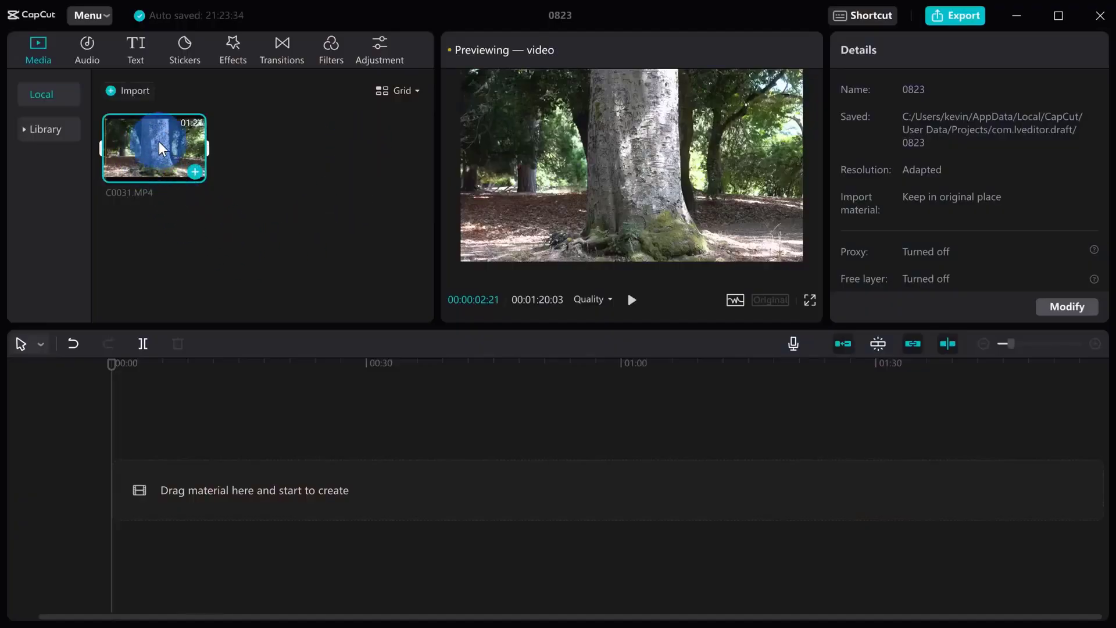
In desktop CapCut, place C0031.MP4 on a track above the main track and split it at about 00:00:21:09
{"action": "left_click_drag", "start_coordinate": [159, 141], "coordinate": [127, 431]}
{"action": "left_click_drag", "start_coordinate": [253, 487], "coordinate": [267, 423]}
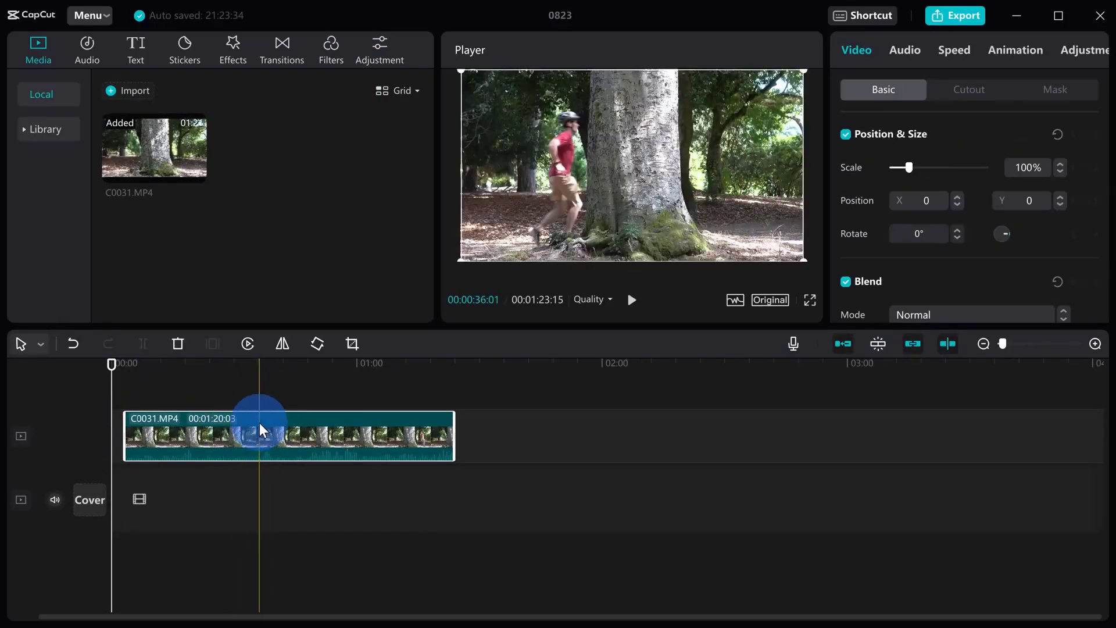
{"action": "scroll", "coordinate": [197, 436], "scroll_direction": "up", "scroll_amount": 2}
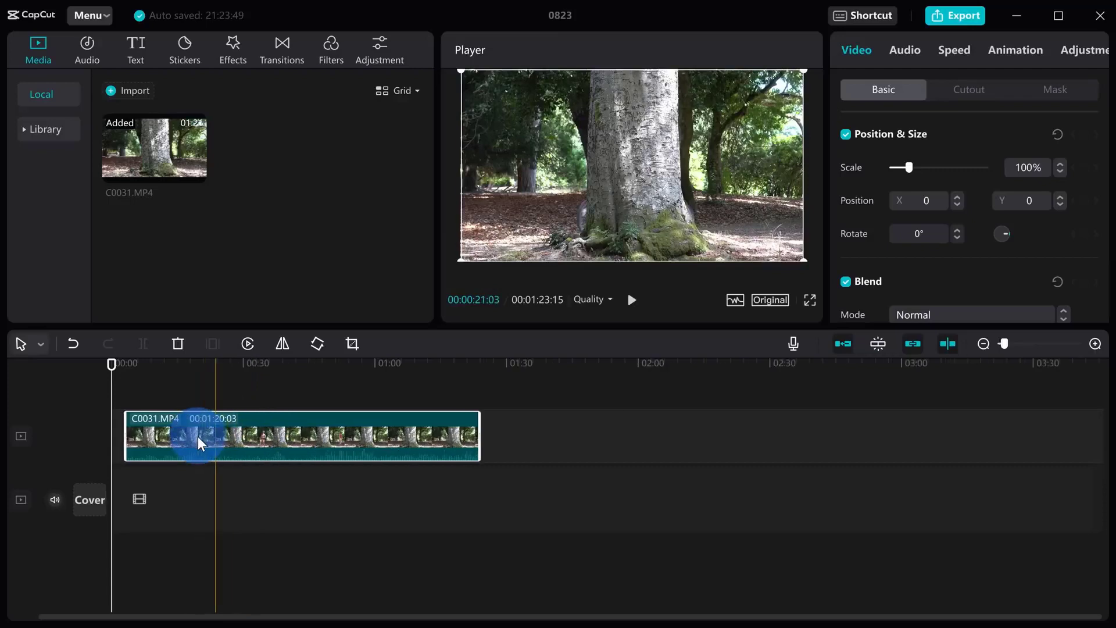
{"action": "scroll", "coordinate": [198, 436], "scroll_direction": "up", "scroll_amount": 1}
{"action": "left_click_drag", "start_coordinate": [111, 364], "coordinate": [262, 356]}
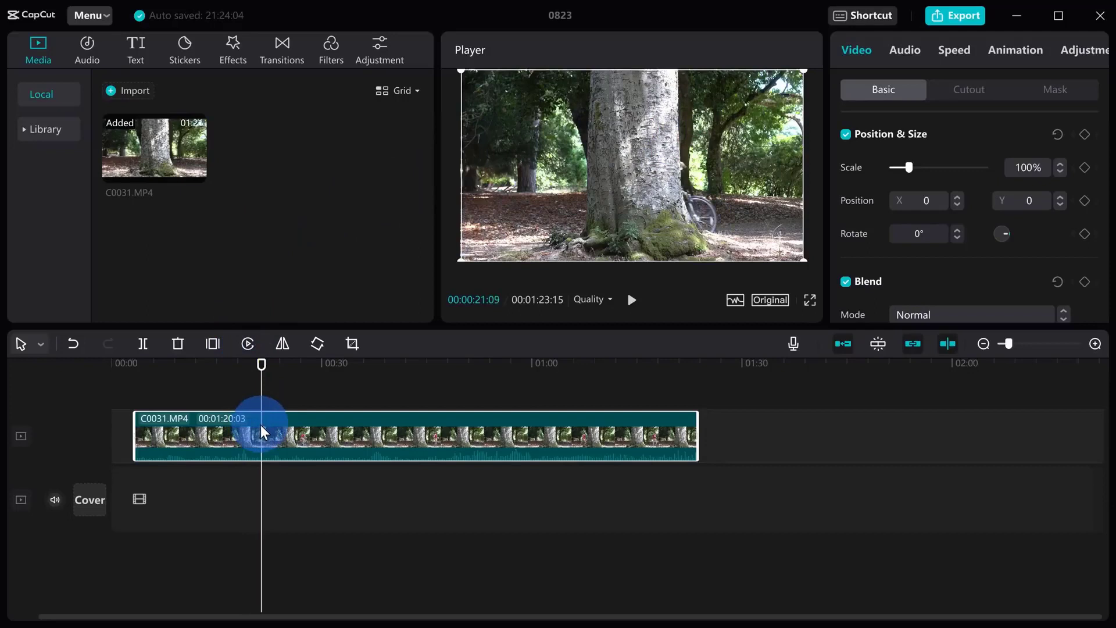
{"action": "key", "text": "b"}
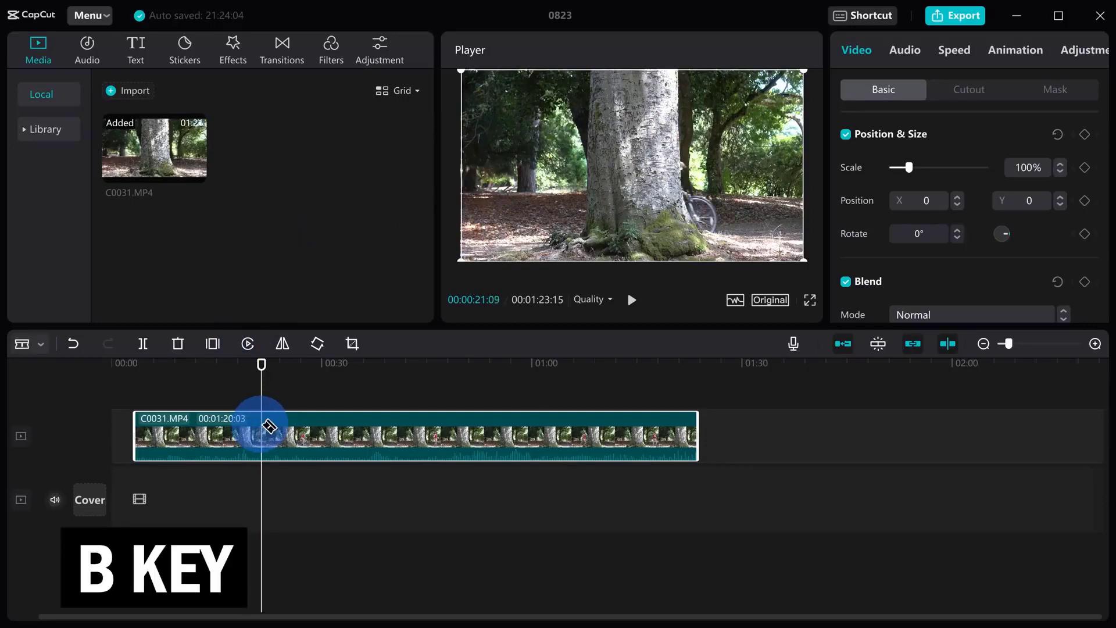
{"action": "left_click", "coordinate": [269, 426]}
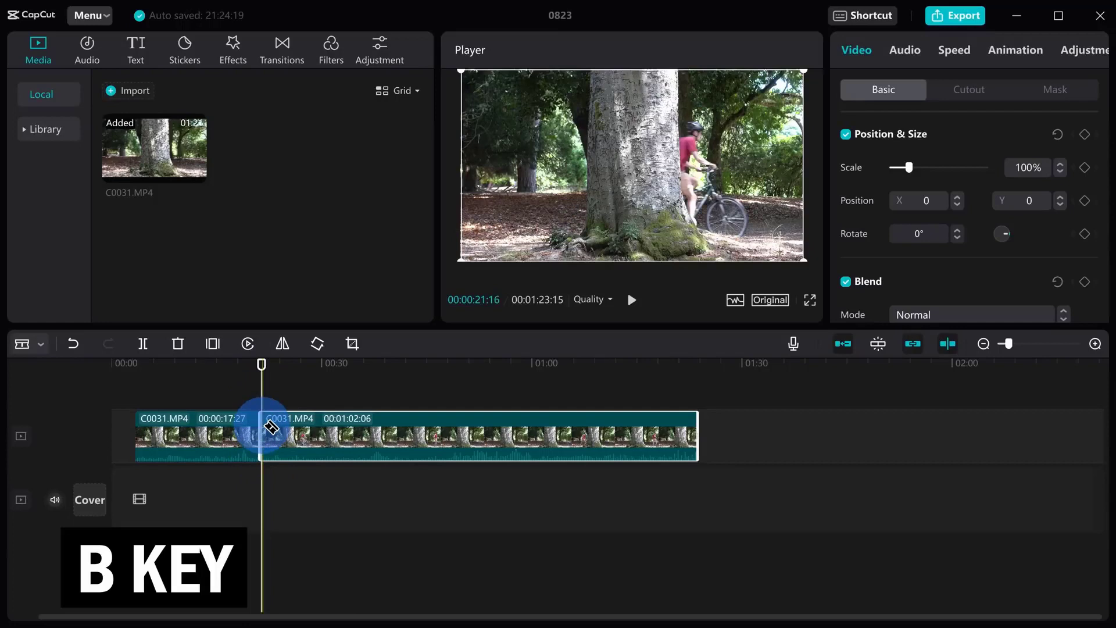
Add a second copy of C0031.MP4 on a new track above the first and split it at about 00:01:06:18
{"action": "left_click", "coordinate": [159, 145]}
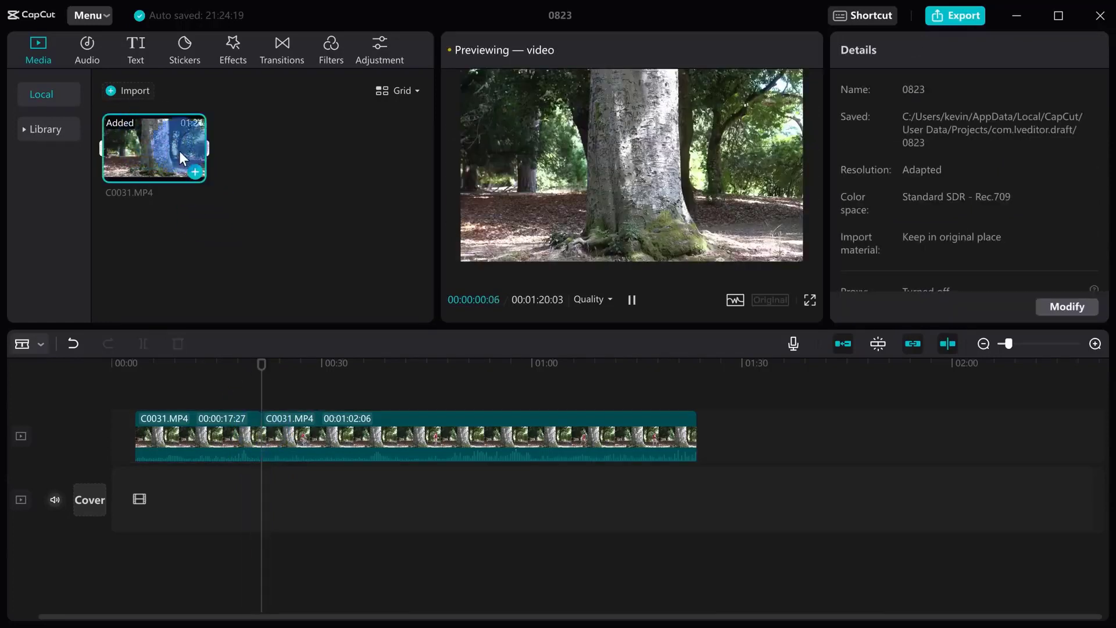
{"action": "left_click_drag", "start_coordinate": [151, 137], "coordinate": [138, 382]}
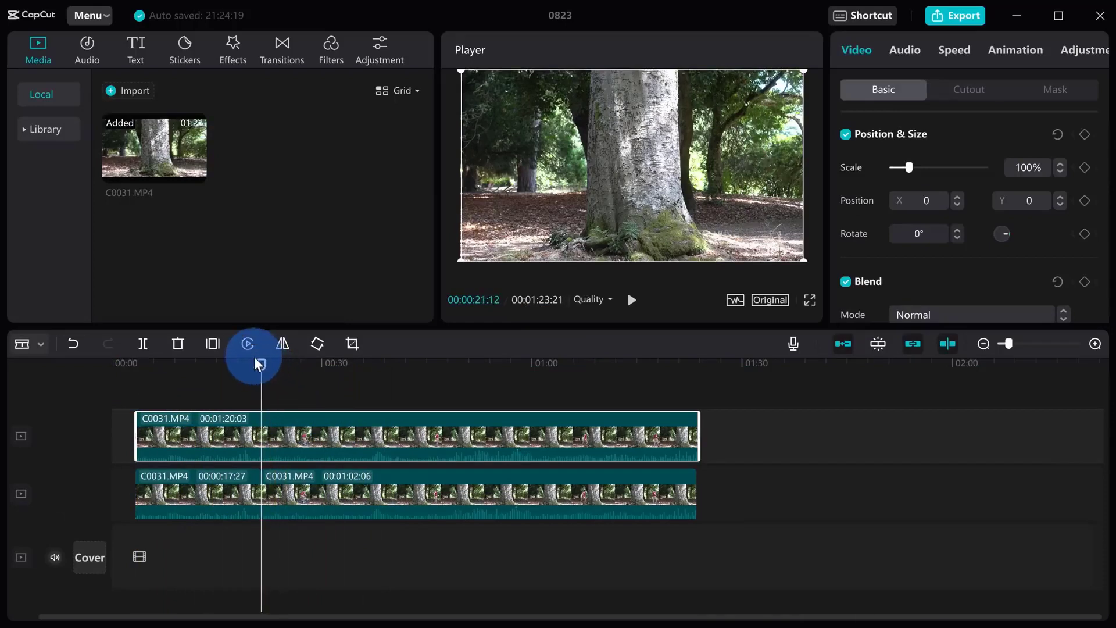
{"action": "left_click_drag", "start_coordinate": [263, 363], "coordinate": [578, 363]}
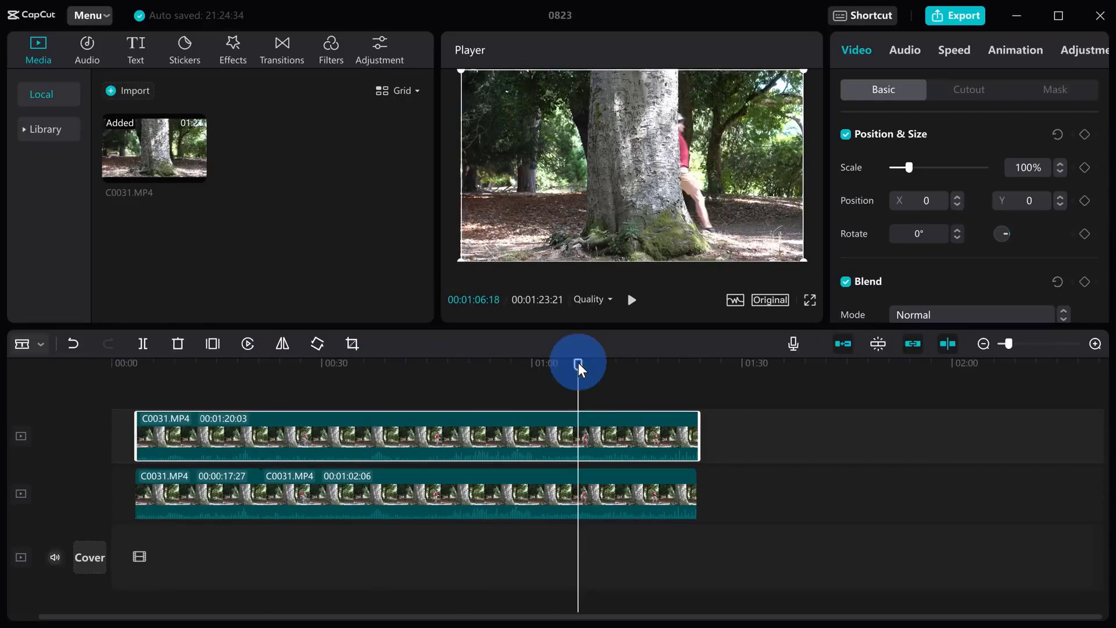
{"action": "left_click", "coordinate": [586, 423]}
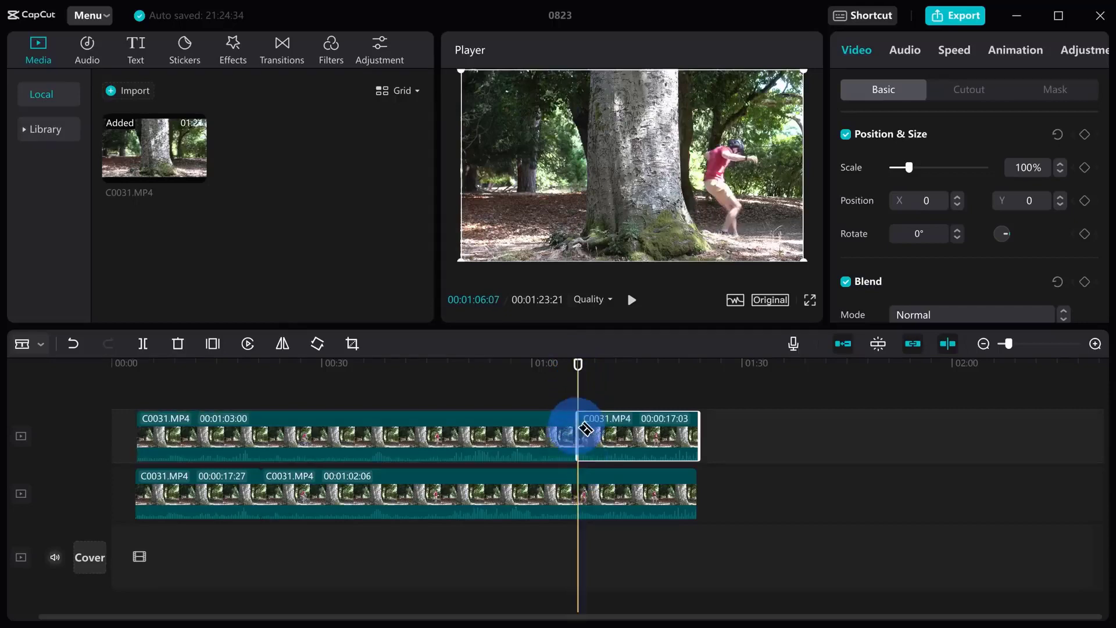
Delete the portions before the splits on both the upper and lower C0031.MP4 tracks
{"action": "key", "text": "a"}
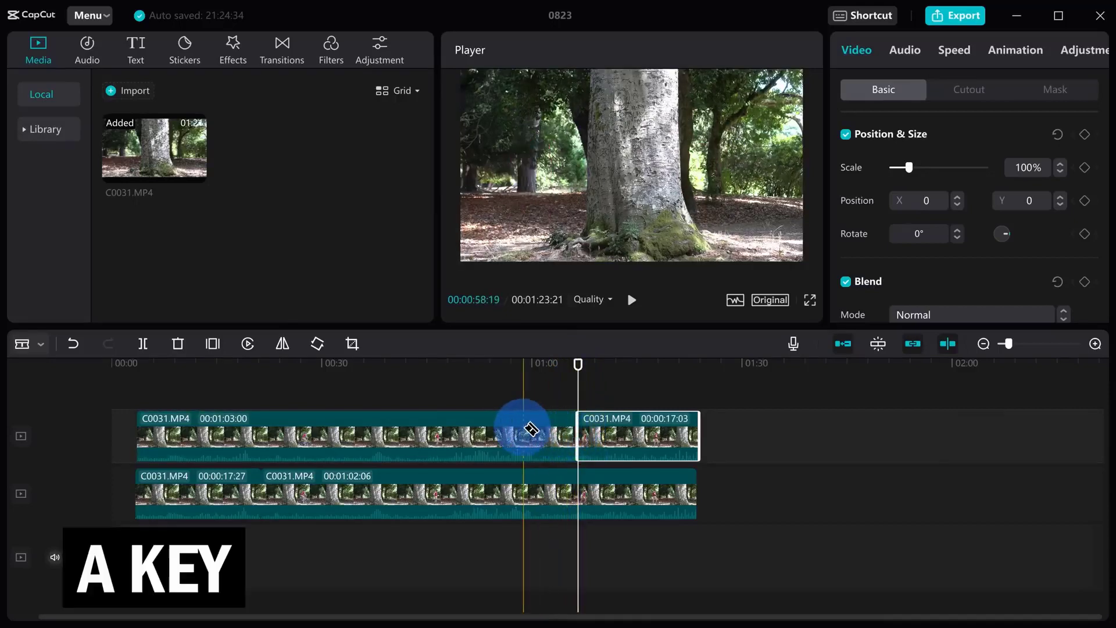
{"action": "left_click", "coordinate": [465, 429]}
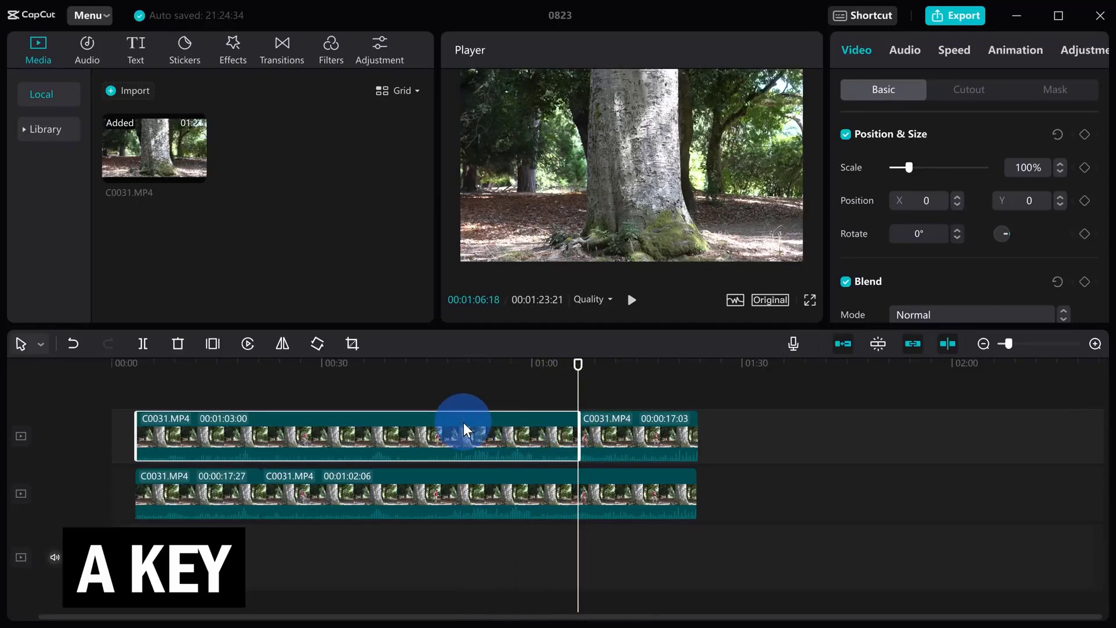
{"action": "key", "text": "Delete"}
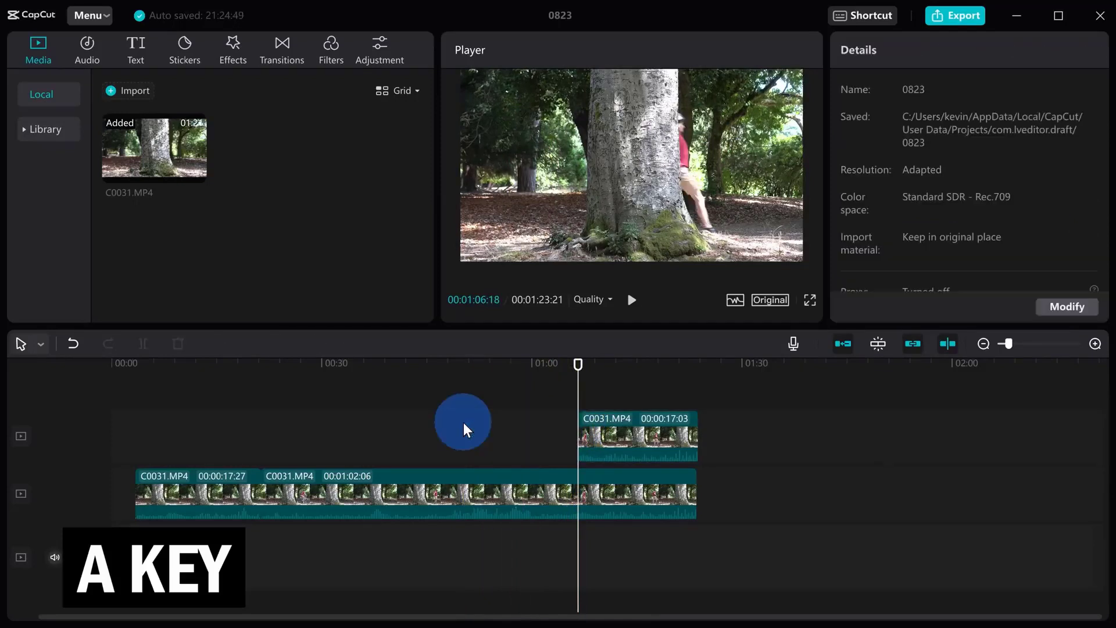
{"action": "left_click", "coordinate": [187, 491]}
{"action": "key", "text": "Delete"}
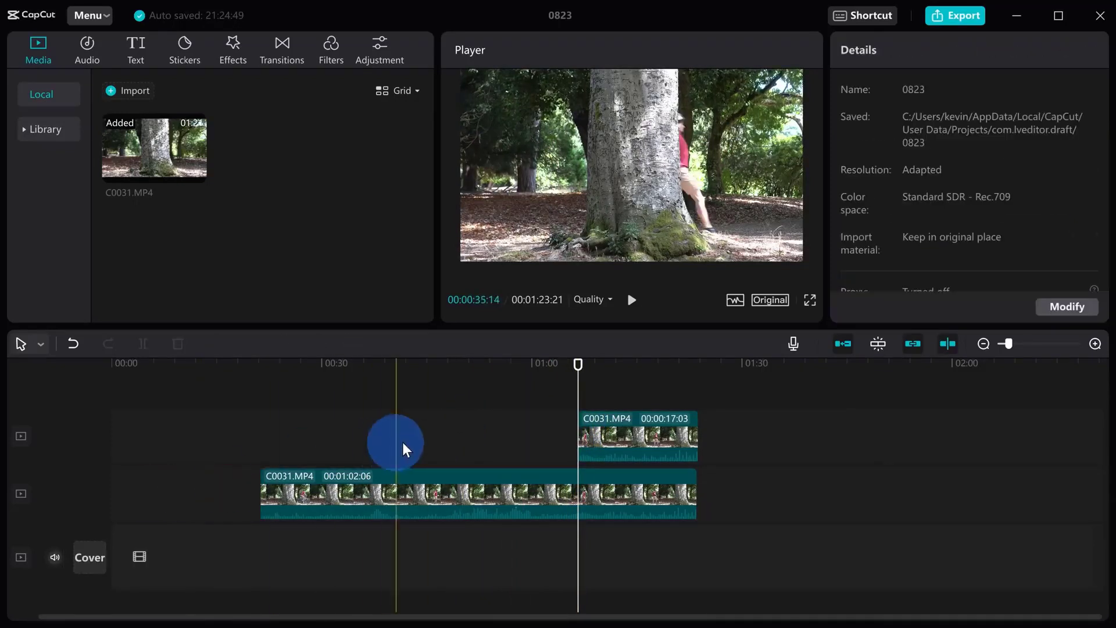
Check the first frames of both remaining clips and align the upper clip's start with the lower clip's start
{"action": "left_click_drag", "start_coordinate": [260, 361], "coordinate": [263, 360]}
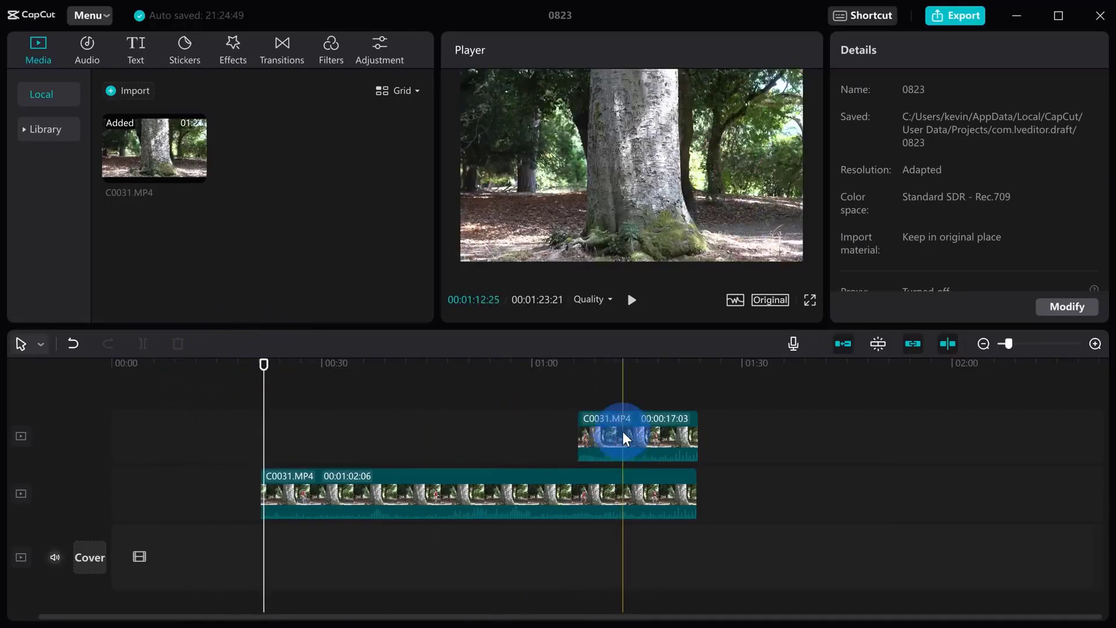
{"action": "left_click_drag", "start_coordinate": [576, 355], "coordinate": [579, 365]}
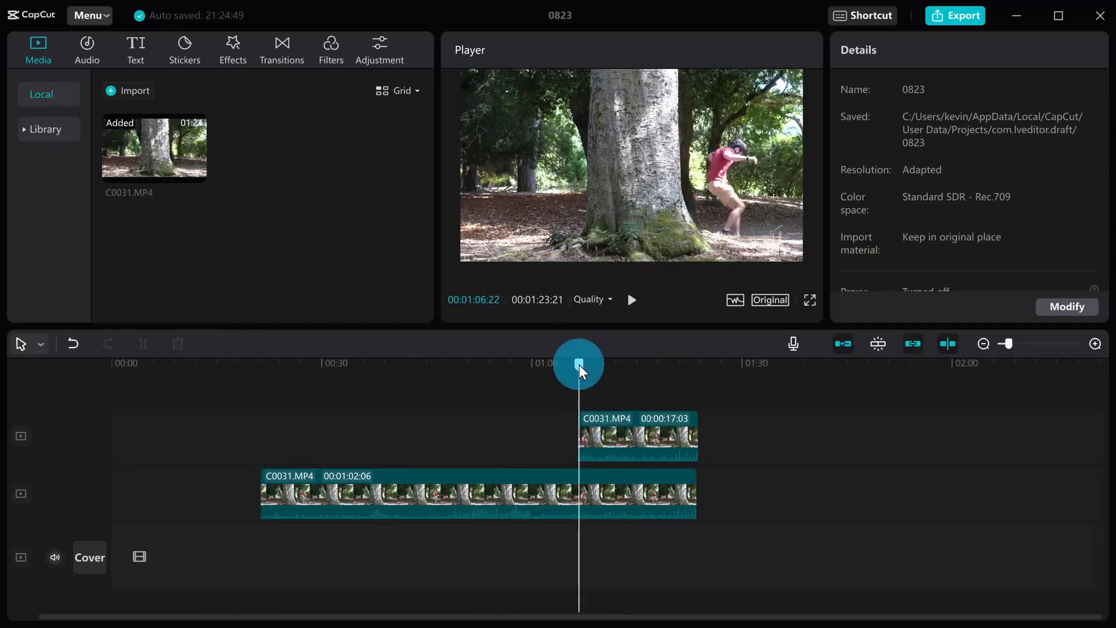
{"action": "left_click_drag", "start_coordinate": [640, 437], "coordinate": [326, 438]}
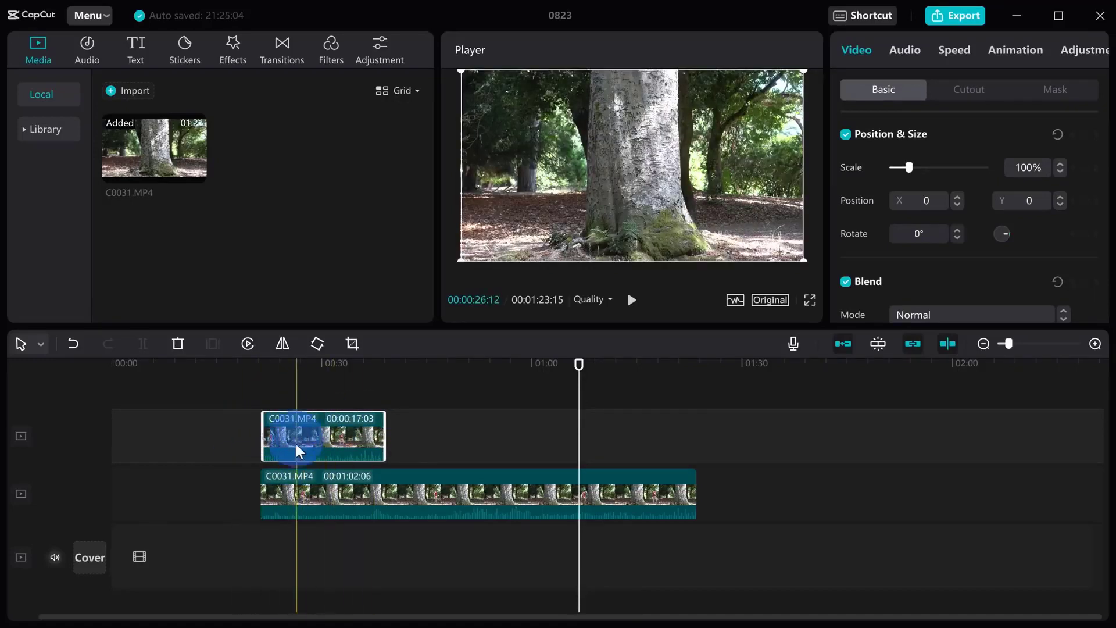
Extend the lower clip's start about 2 seconds earlier and bring the upper clip's start back to match it
{"action": "left_click", "coordinate": [340, 500]}
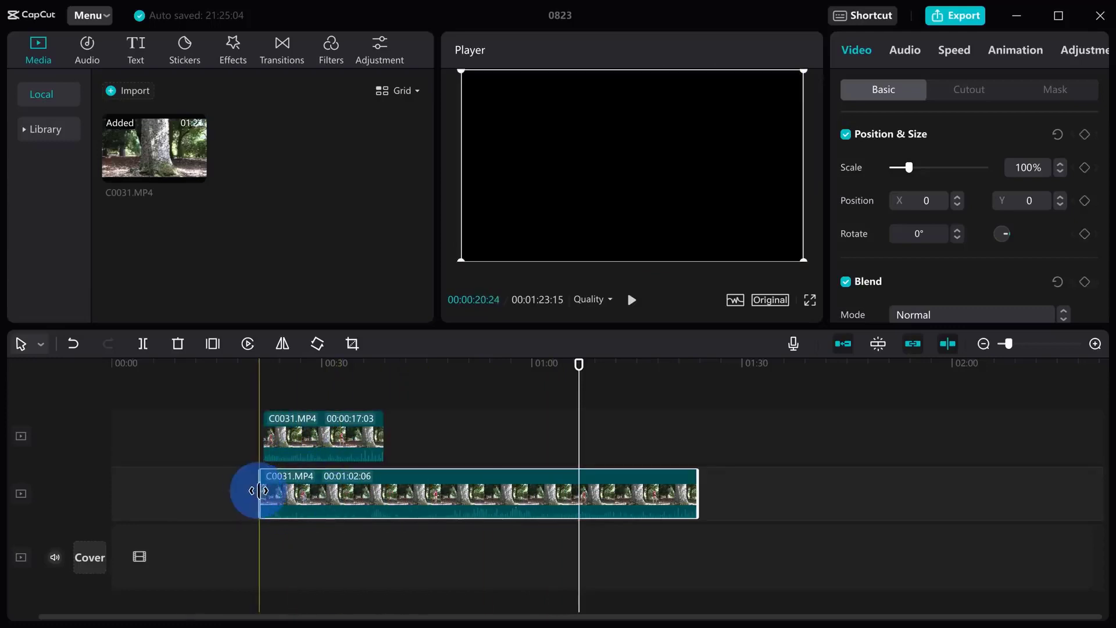
{"action": "left_click_drag", "start_coordinate": [262, 490], "coordinate": [245, 487]}
{"action": "left_click_drag", "start_coordinate": [265, 435], "coordinate": [248, 436]}
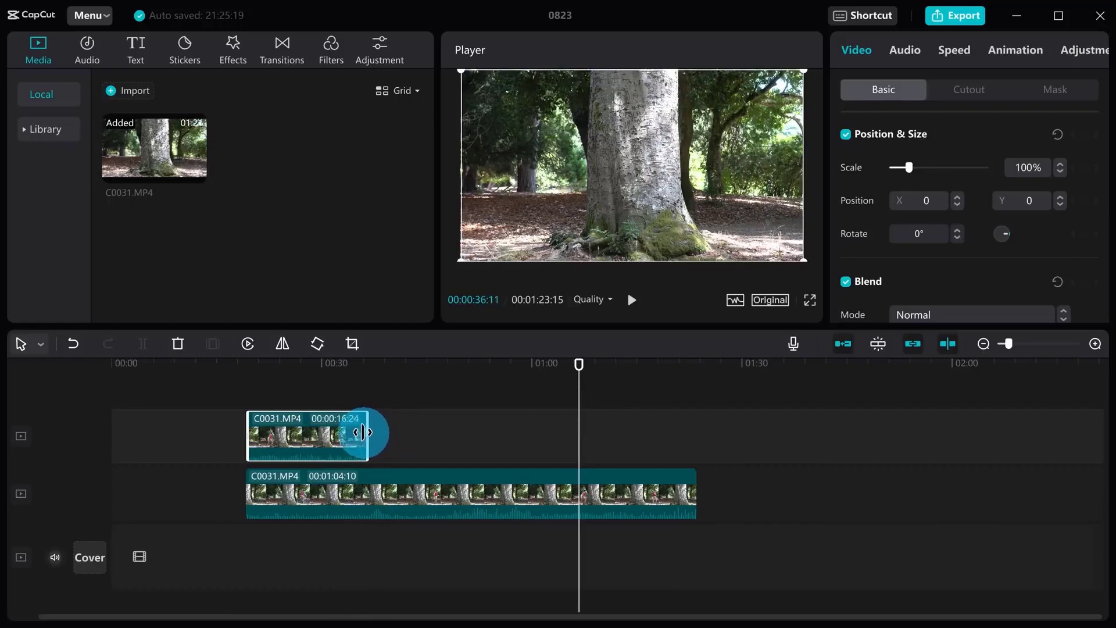
Trim the ends of the upper and lower clips so both finish at about 00:00:29:25
{"action": "left_click_drag", "start_coordinate": [350, 432], "coordinate": [319, 435]}
{"action": "left_click", "coordinate": [670, 487]}
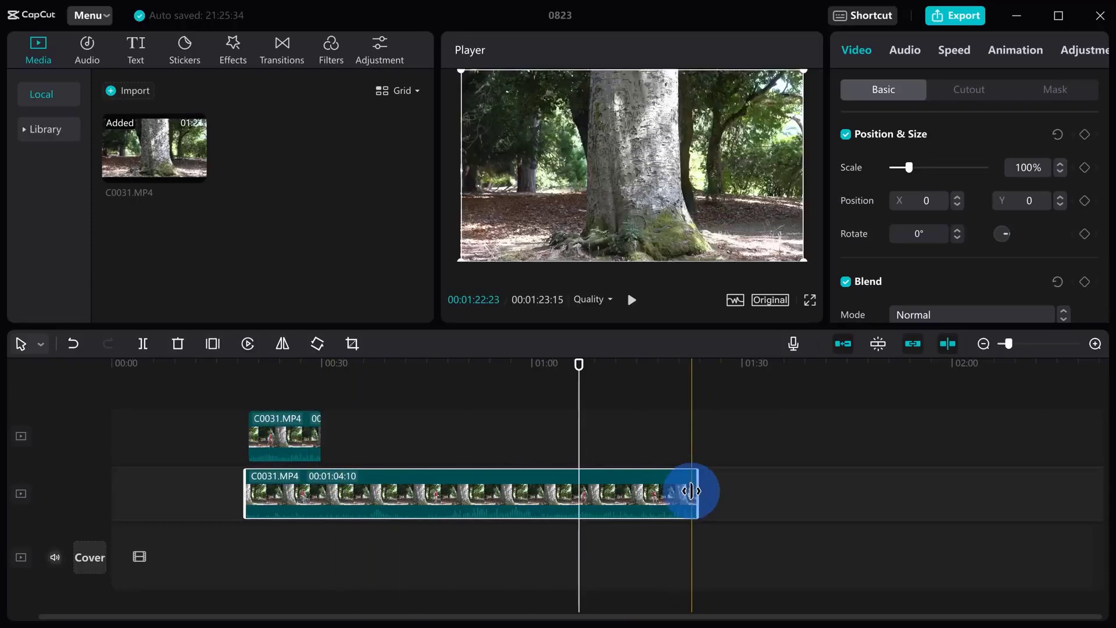
{"action": "left_click_drag", "start_coordinate": [692, 491], "coordinate": [315, 491]}
Move the upper clip along its track to start at about 00:00:55, clear of the lower clip
{"action": "left_click", "coordinate": [260, 501]}
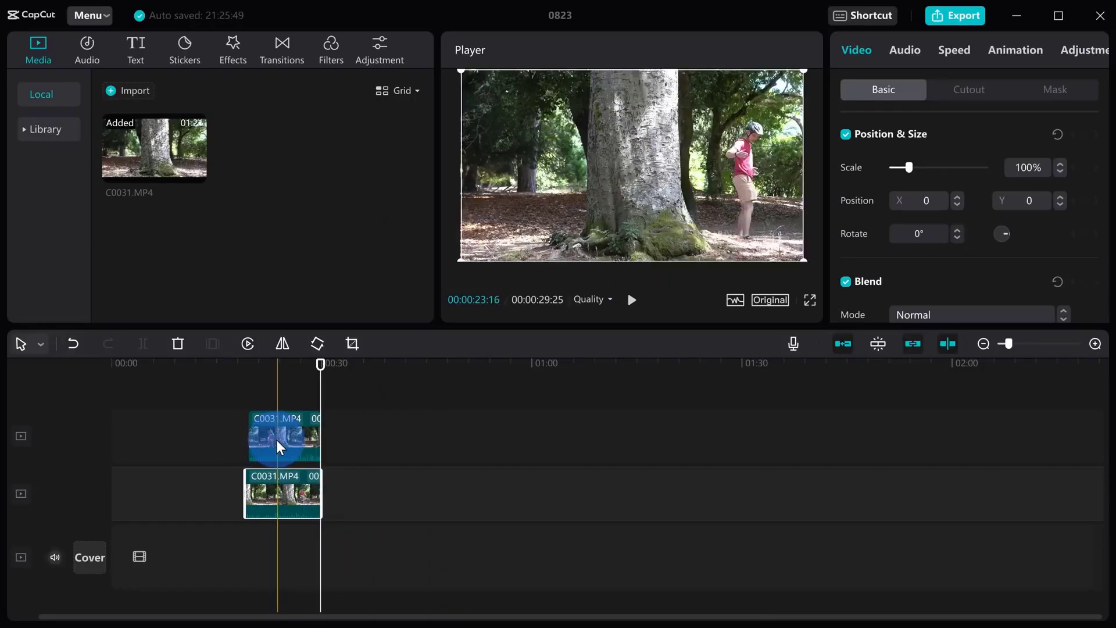
{"action": "left_click_drag", "start_coordinate": [276, 439], "coordinate": [525, 447]}
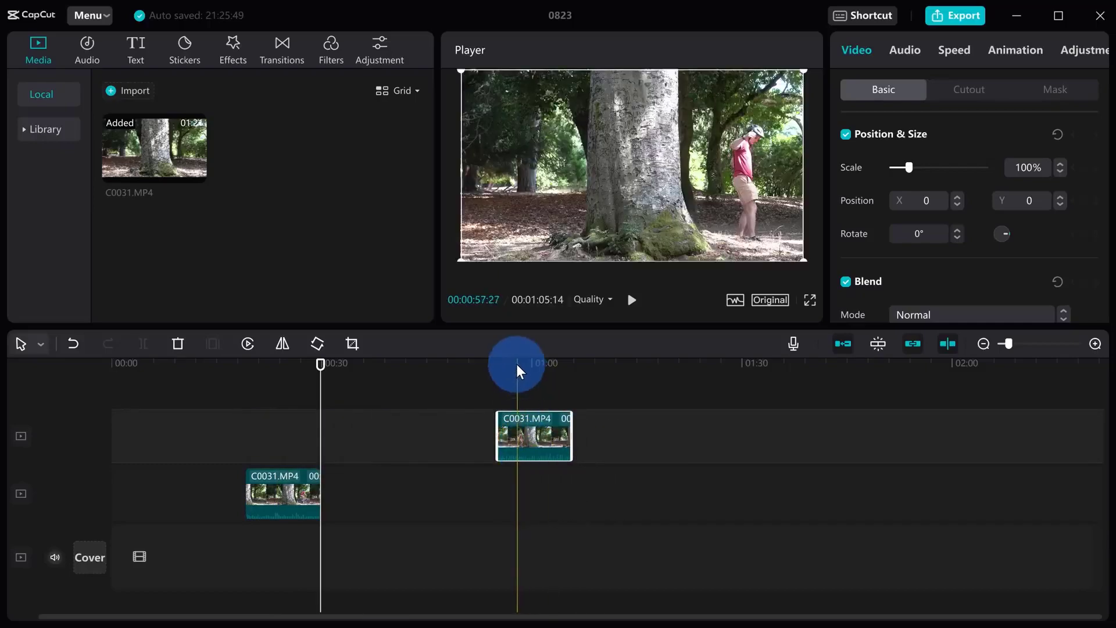
Apply a Split mask to the upper clip and rotate it to a vertical line through the tree trunk, keeping the right side visible
{"action": "left_click", "coordinate": [518, 364]}
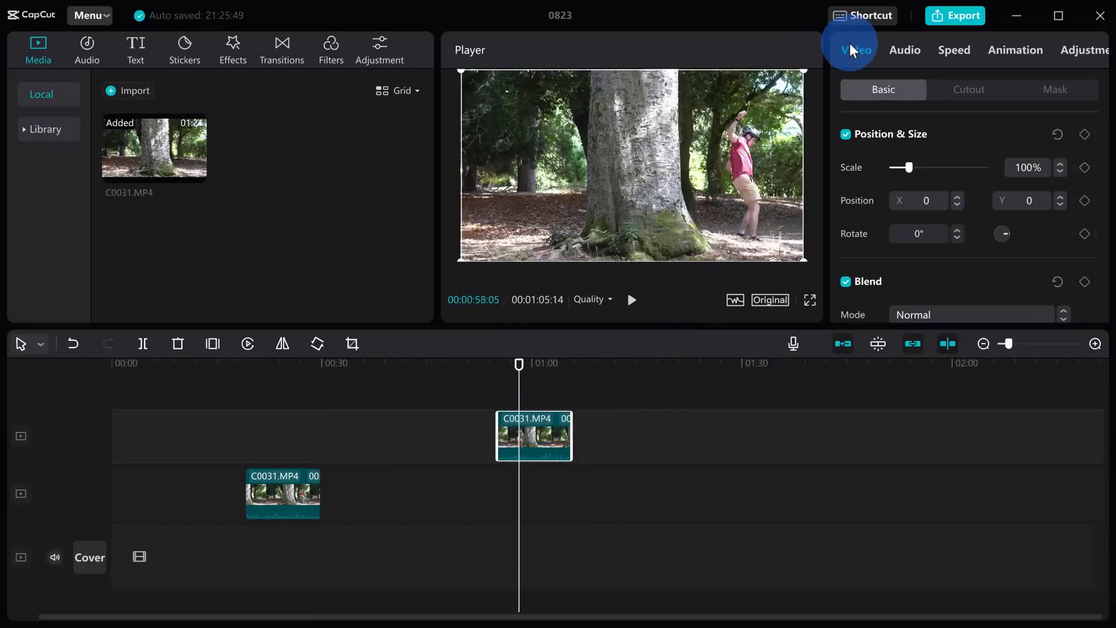
{"action": "left_click", "coordinate": [1061, 92]}
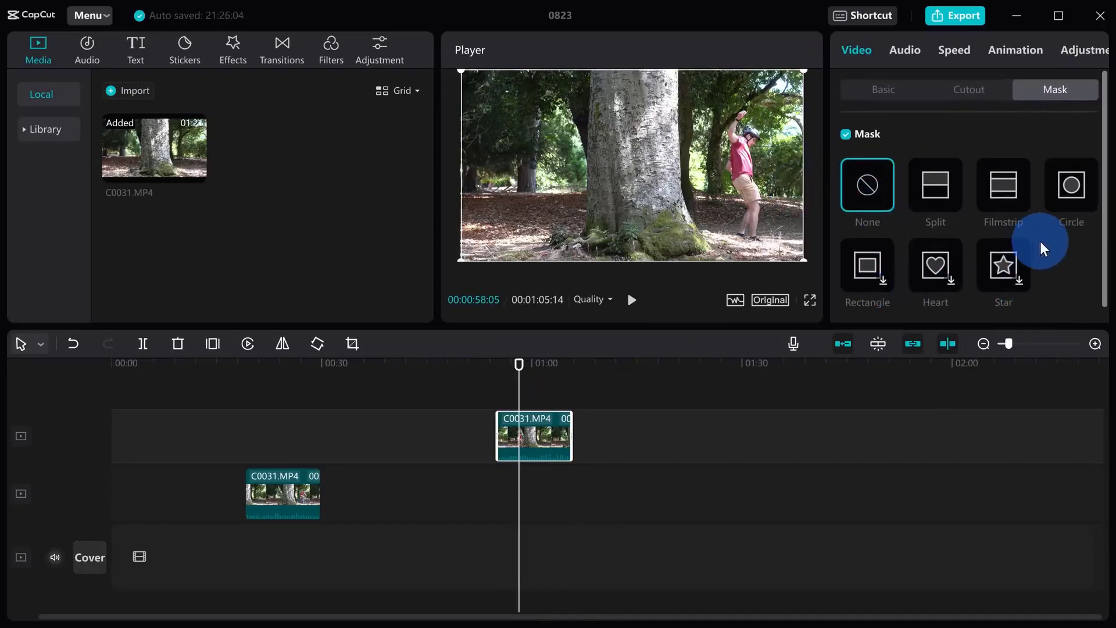
{"action": "left_click", "coordinate": [935, 187]}
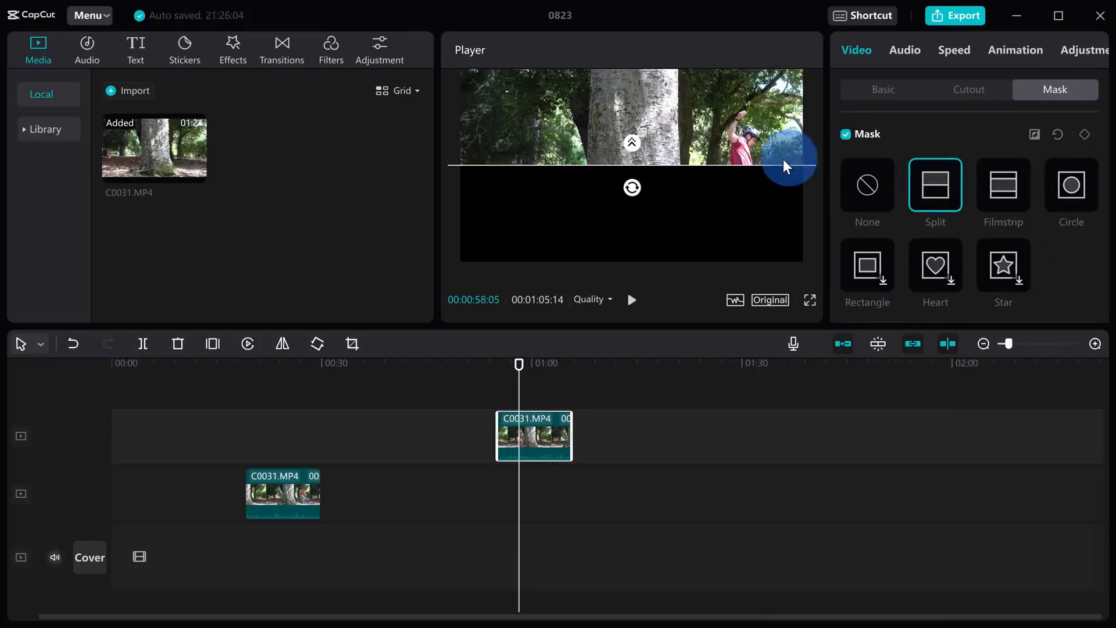
{"action": "left_click_drag", "start_coordinate": [631, 191], "coordinate": [632, 162]}
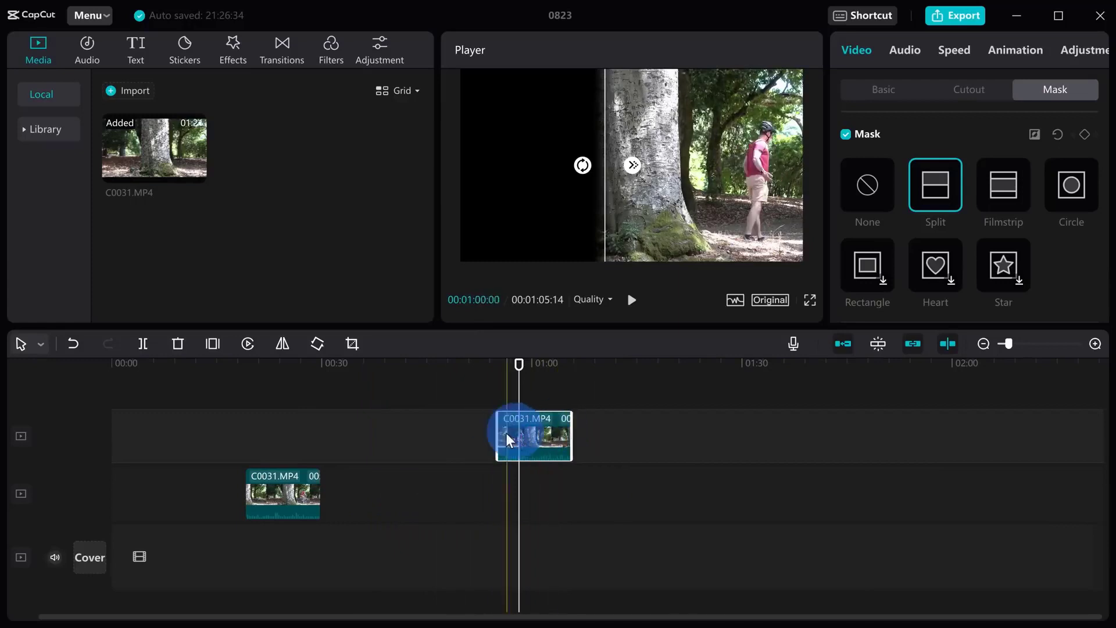
Move the masked upper clip back directly above the lower clip, aligning their starts, and play the combined result from the beginning
{"action": "left_click_drag", "start_coordinate": [542, 435], "coordinate": [289, 435]}
{"action": "left_click_drag", "start_coordinate": [268, 378], "coordinate": [258, 361]}
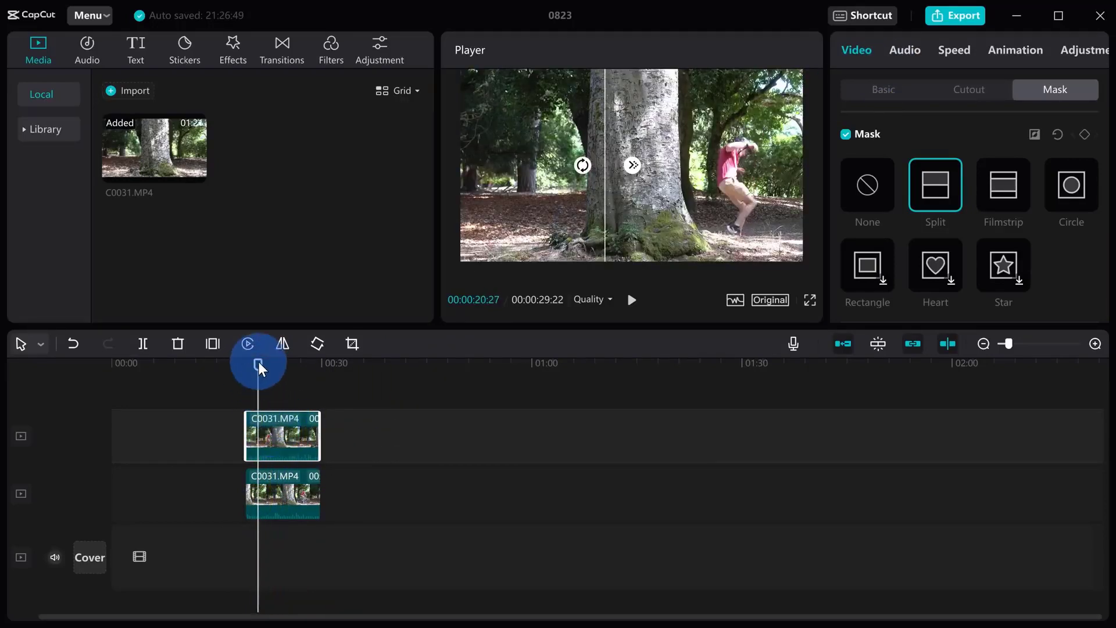
{"action": "left_click_drag", "start_coordinate": [258, 361], "coordinate": [246, 360]}
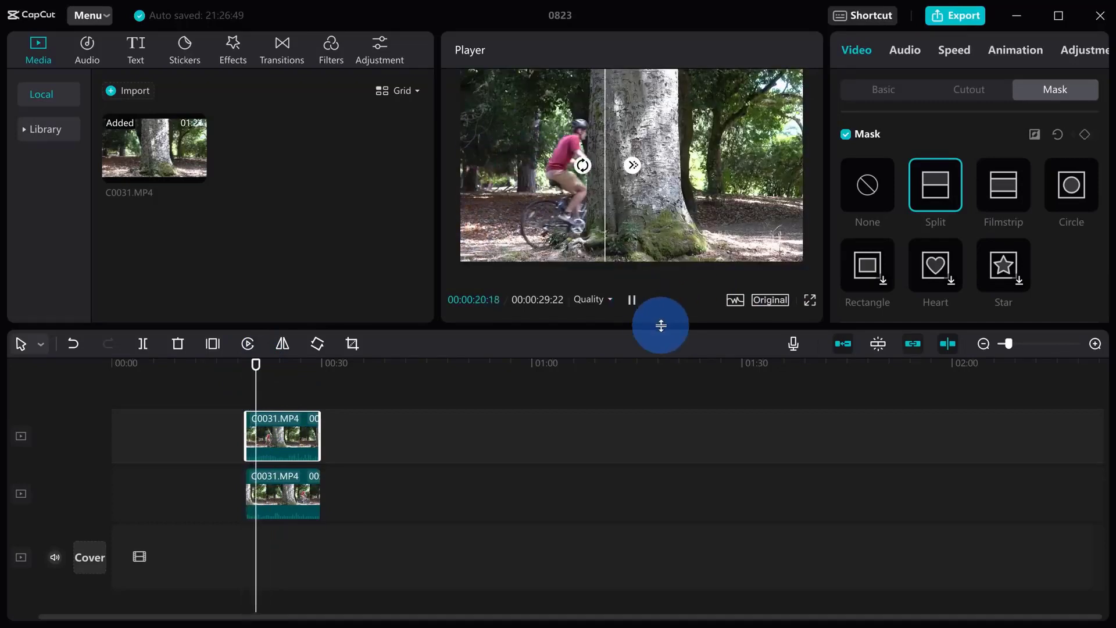
{"action": "left_click", "coordinate": [630, 302]}
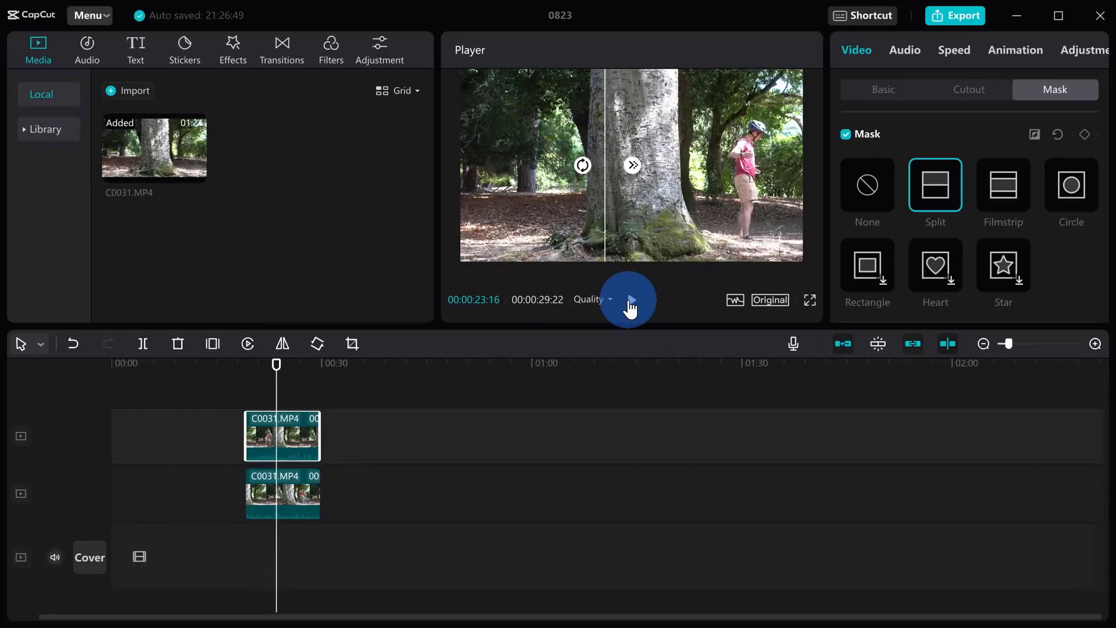